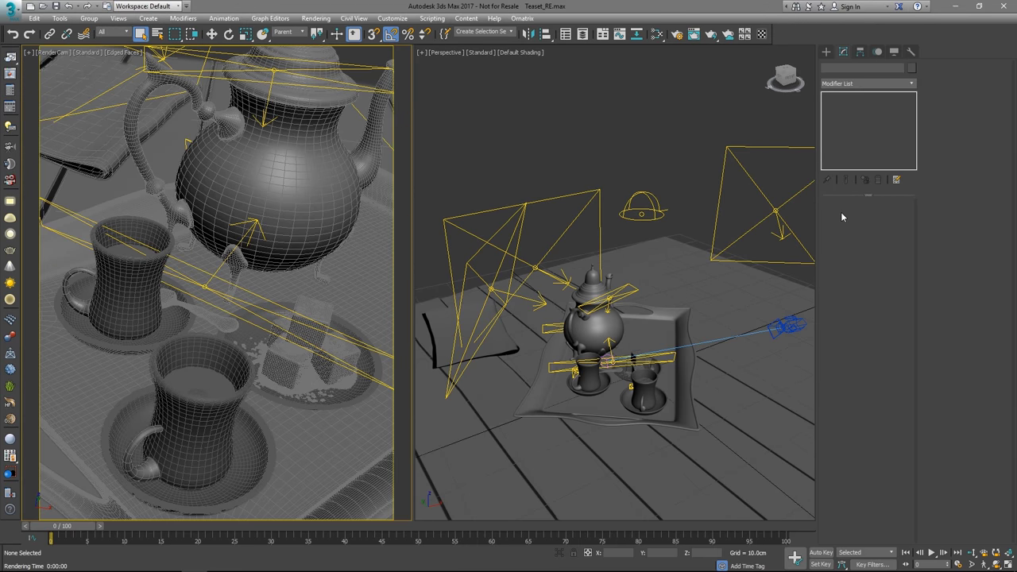
Step: Open Render Setup on the V-Ray RT tab with CUDA engine and the Frame buffer rollout expanded
click(676, 35)
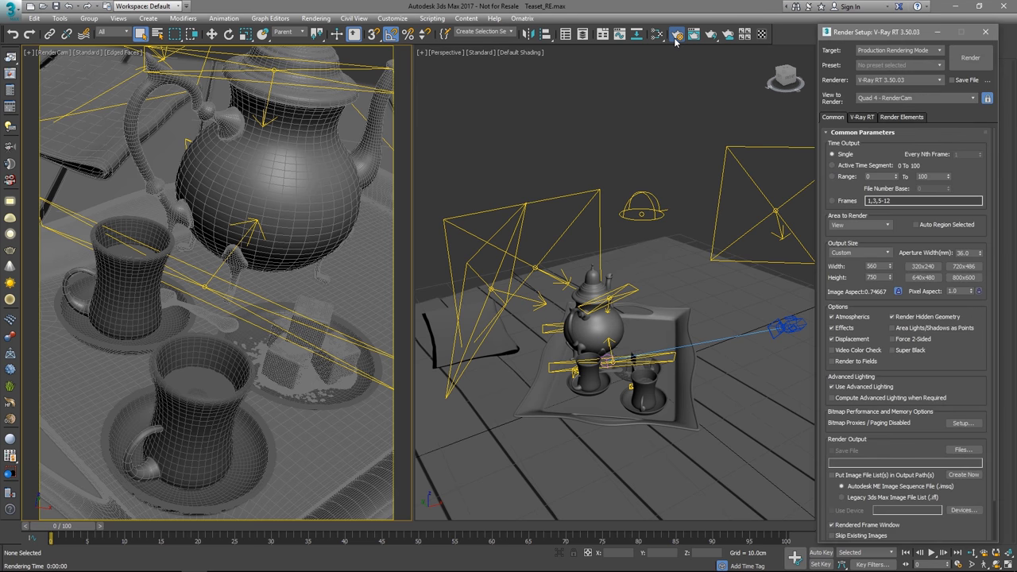
click(881, 277)
click(860, 117)
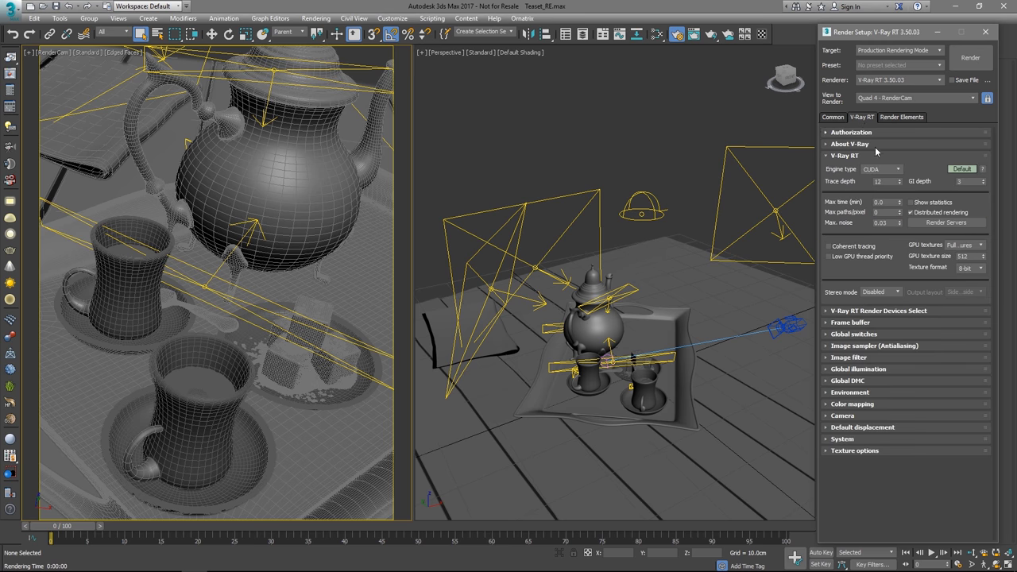
click(884, 169)
click(891, 194)
click(861, 324)
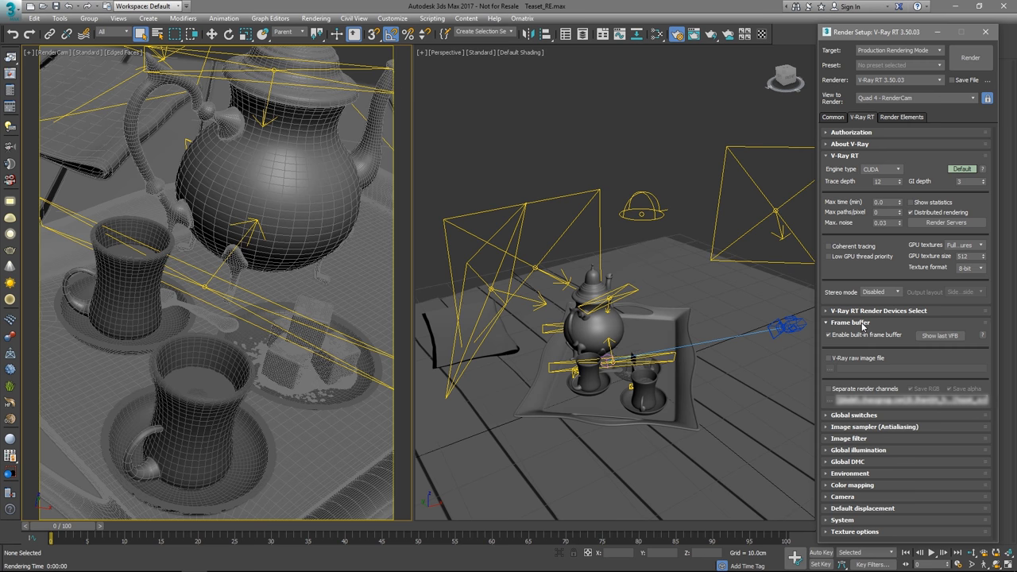
Step: Enable separate render channels saved as OpenEXR in Render_Elements and accept the OpenEXR configuration
click(844, 389)
click(830, 401)
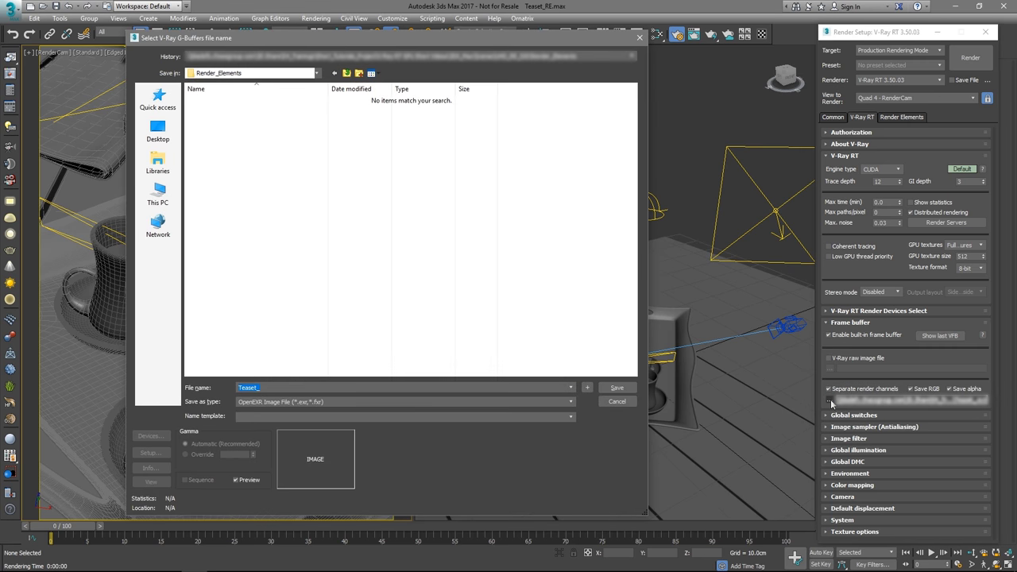
click(372, 403)
click(311, 447)
click(616, 388)
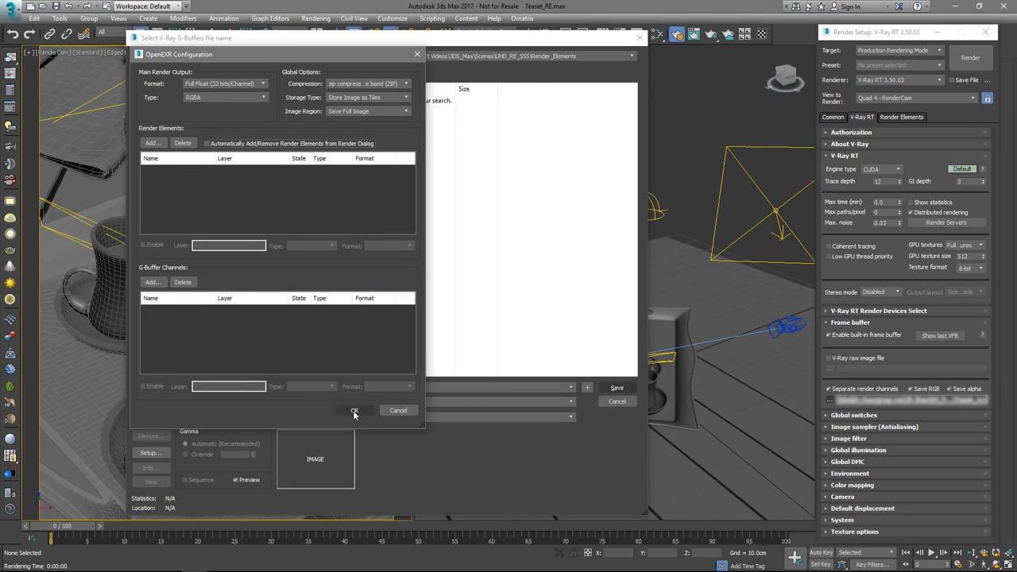
click(354, 412)
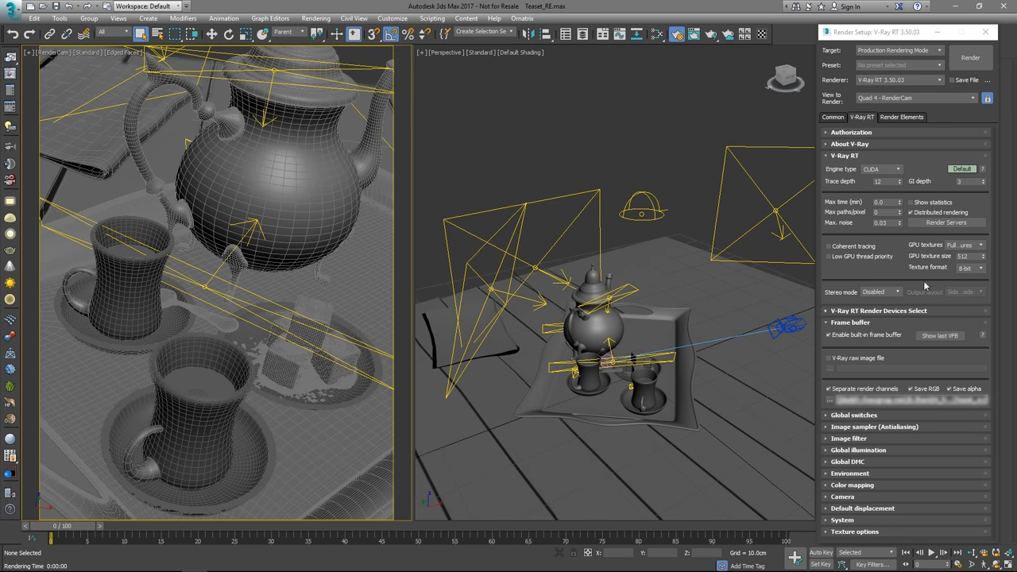
Step: In the Render Elements list, add a new VRayLightSelect element
click(903, 117)
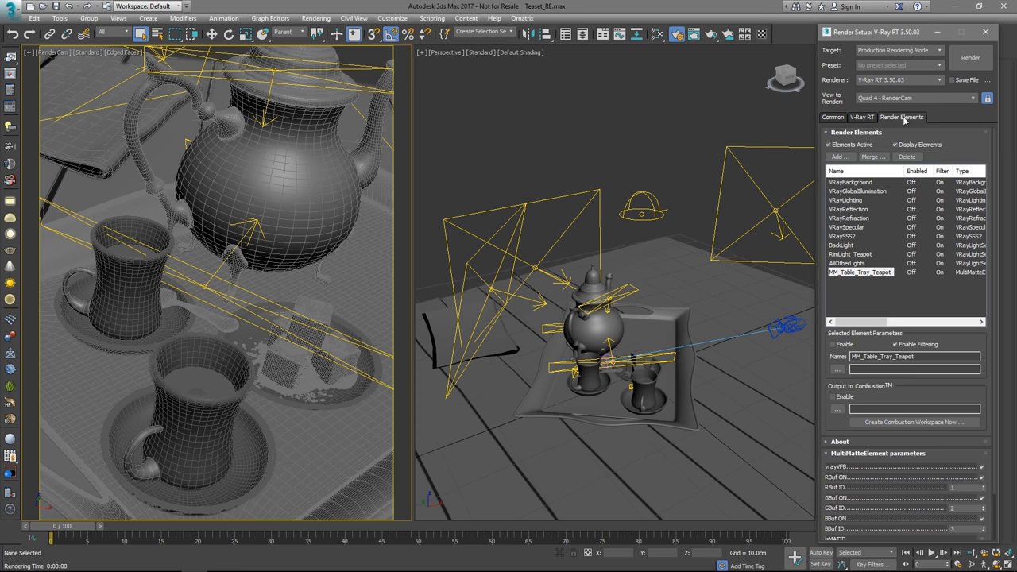
click(898, 293)
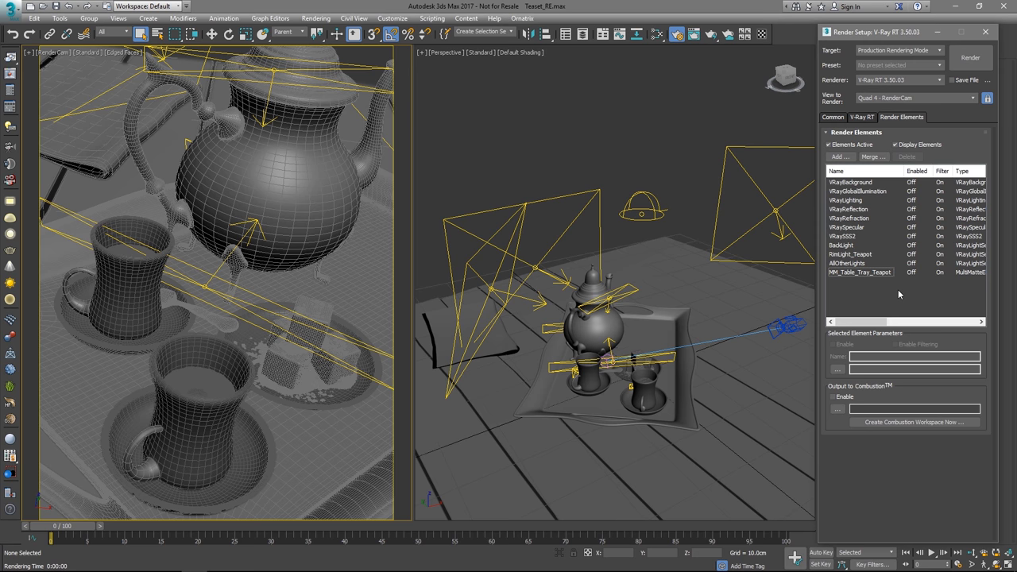
click(840, 157)
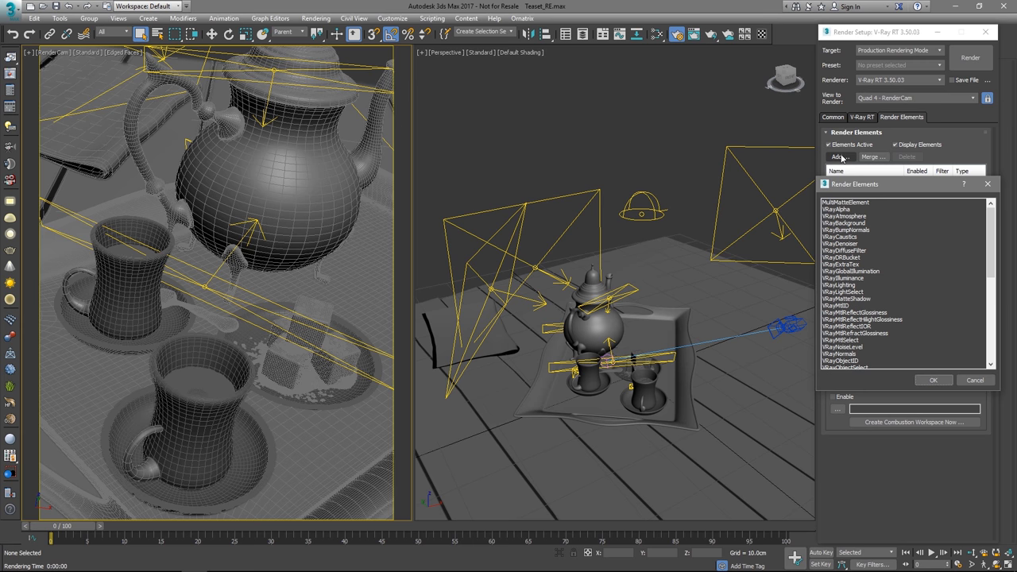
click(865, 293)
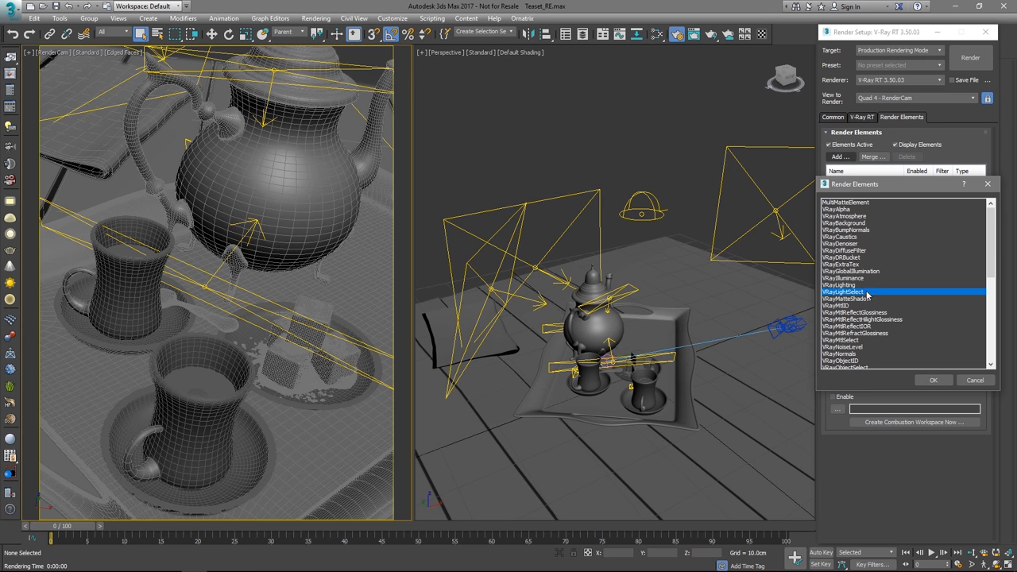
click(932, 381)
drag(924, 389, 920, 338)
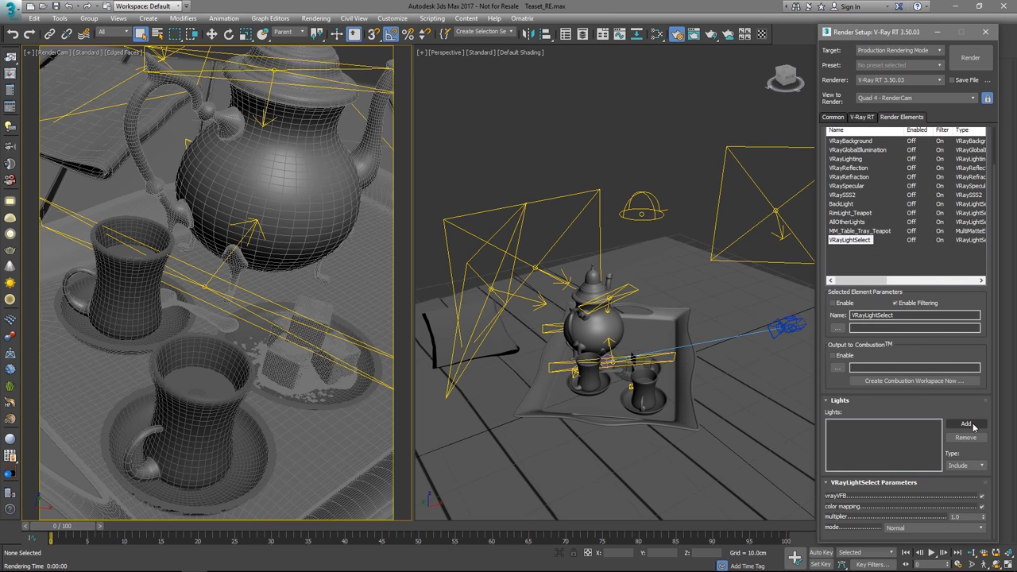
Step: Add KeyLight to the light-select element's lights and rename the element KeyLight
click(968, 425)
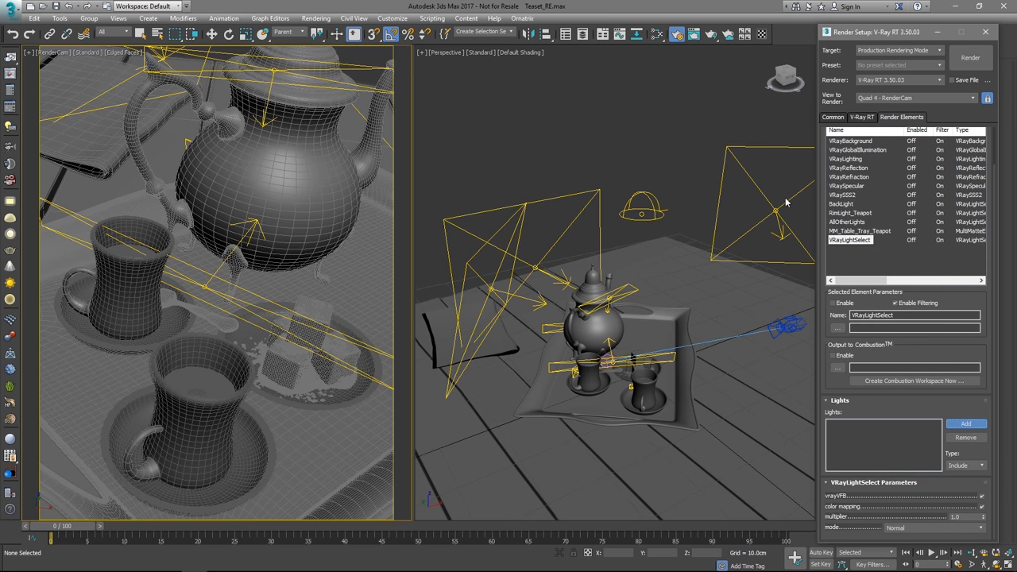
click(777, 210)
double_click(873, 316)
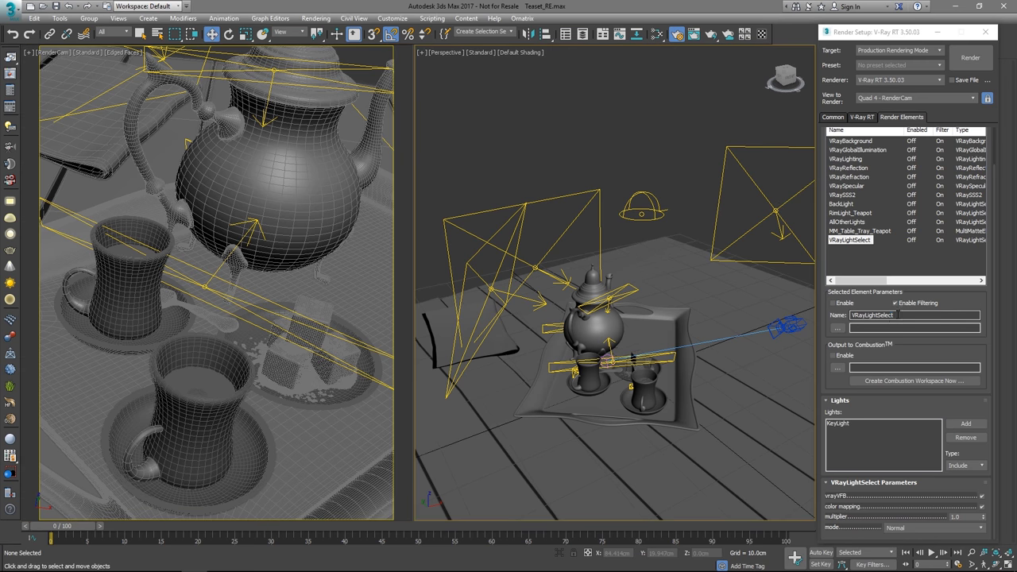
text(KeyLi)
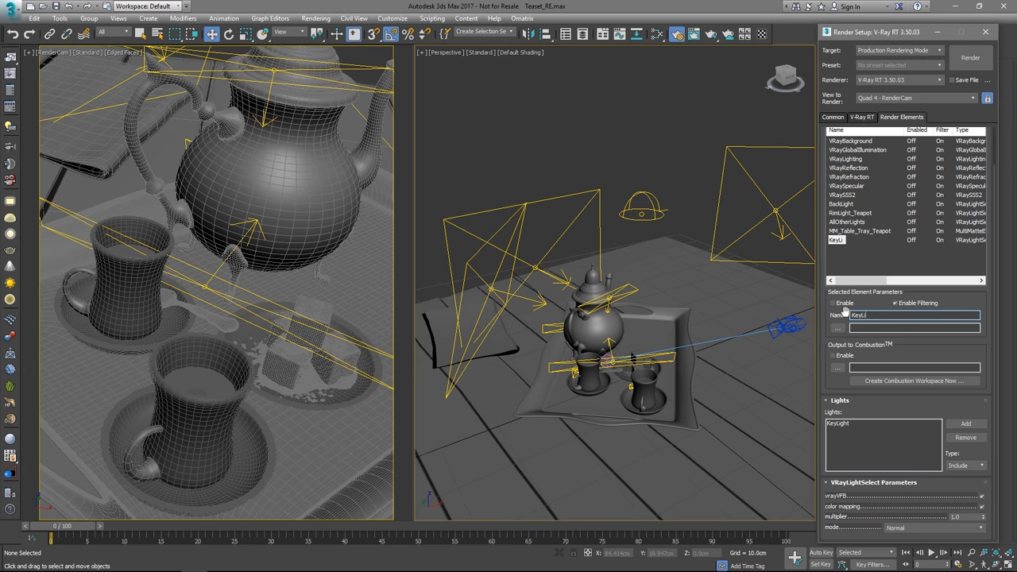
text(ght)
Step: Add a VRayExtraTex render element to the list
scroll(869, 288, up, 2)
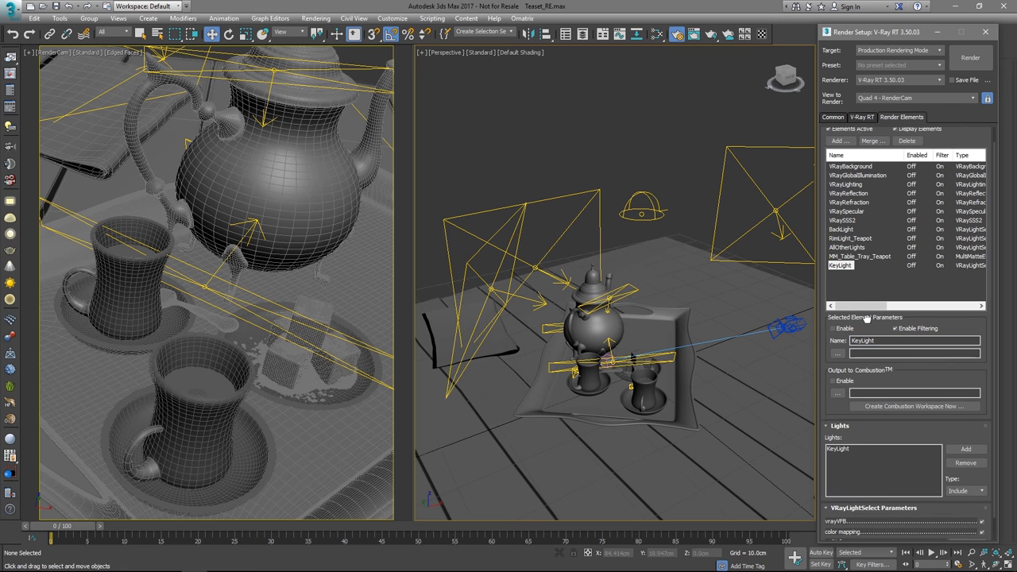
click(840, 158)
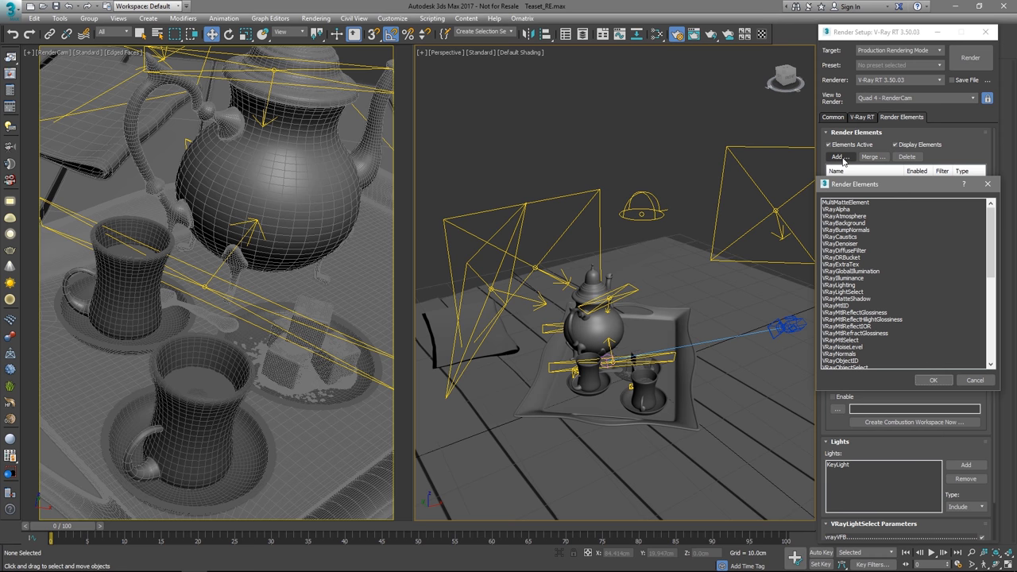
click(863, 264)
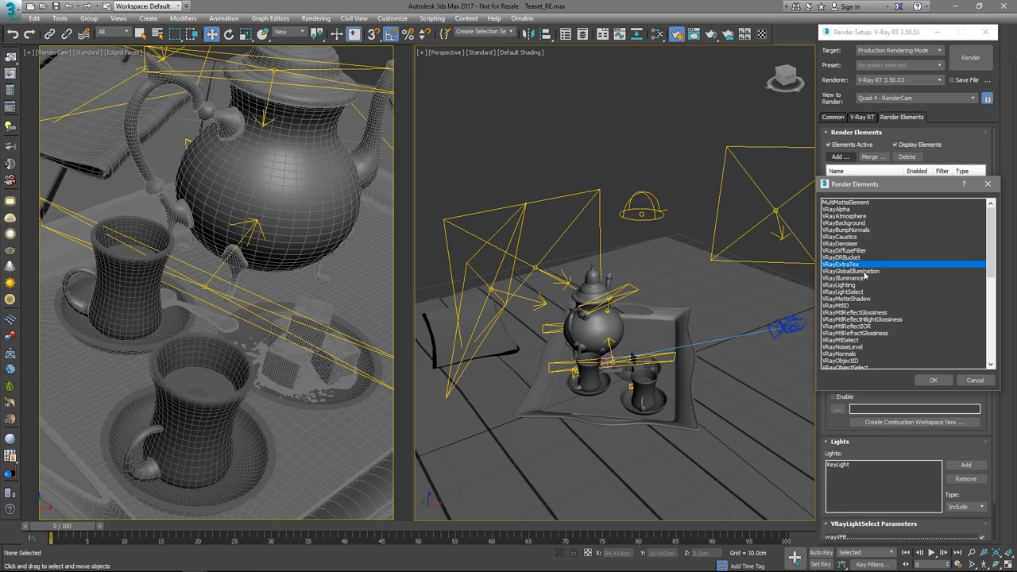
click(930, 380)
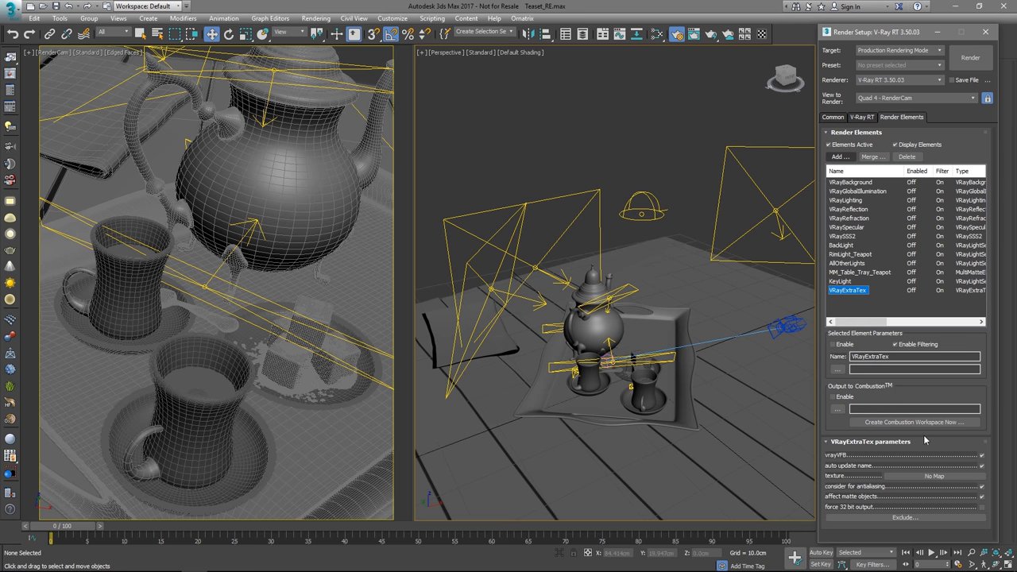
Step: Wire the ExtraTex VRayDirt map into its texture slot as an instance and name it VRayDirt
click(657, 35)
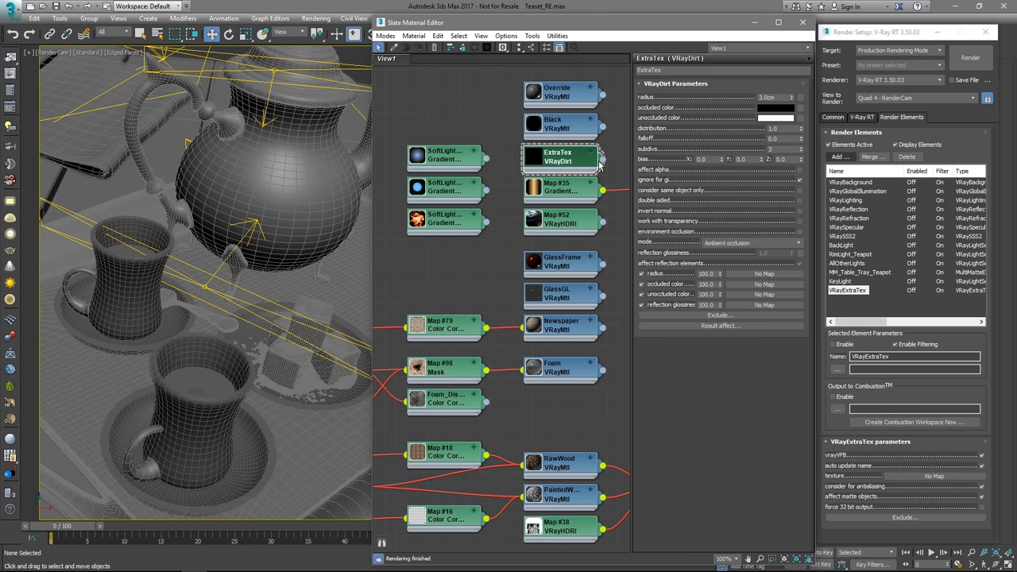
drag(602, 161, 902, 477)
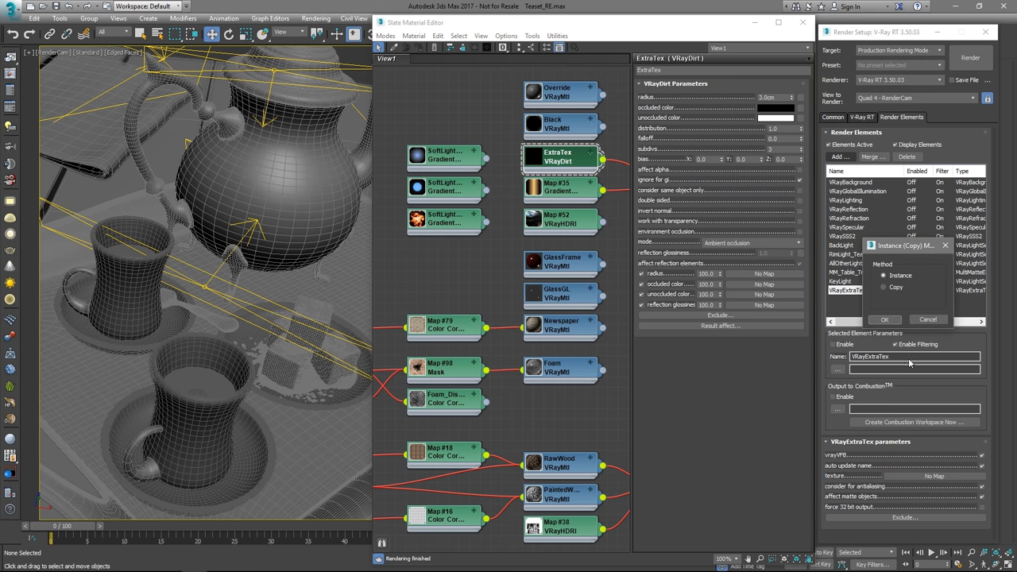
click(885, 319)
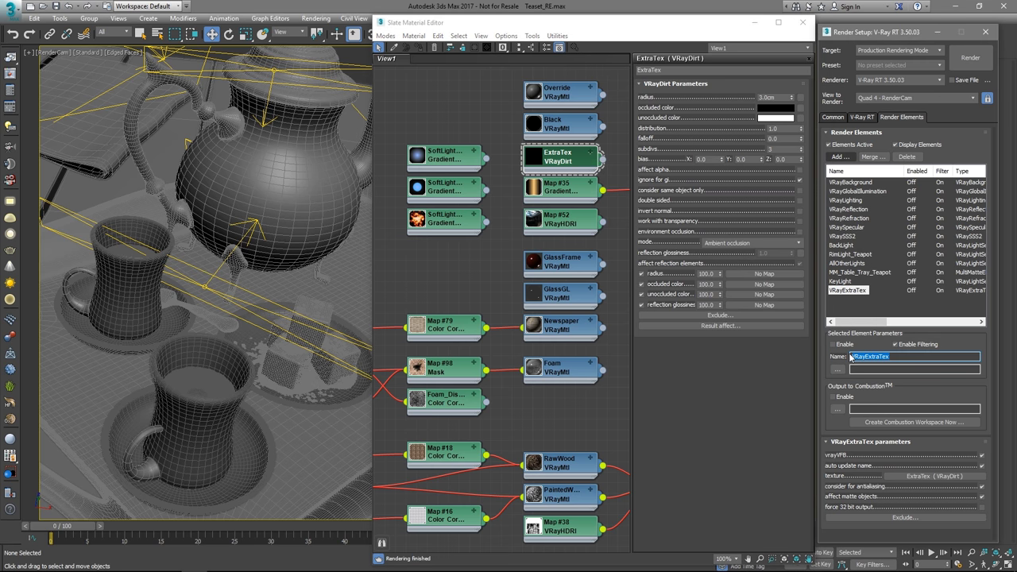
text(VRayDirt)
click(803, 23)
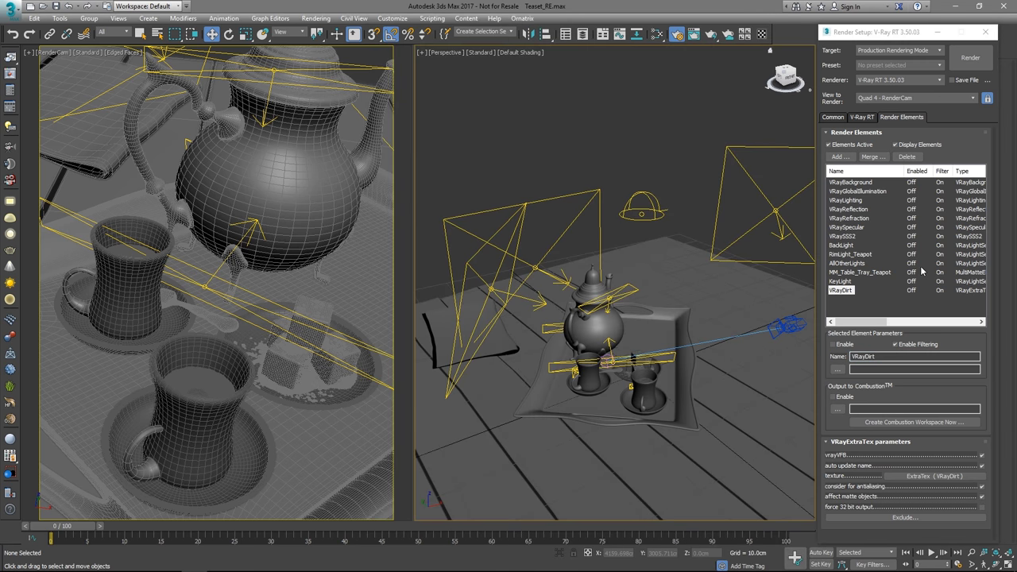
Step: Render the tea set scene and view its alpha channel in the frame buffer
click(967, 62)
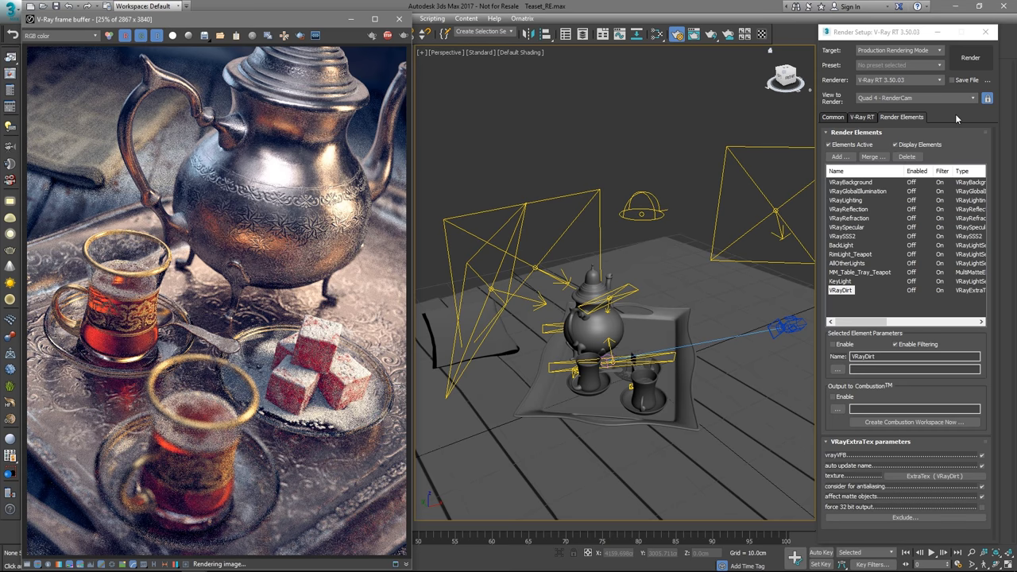
click(96, 37)
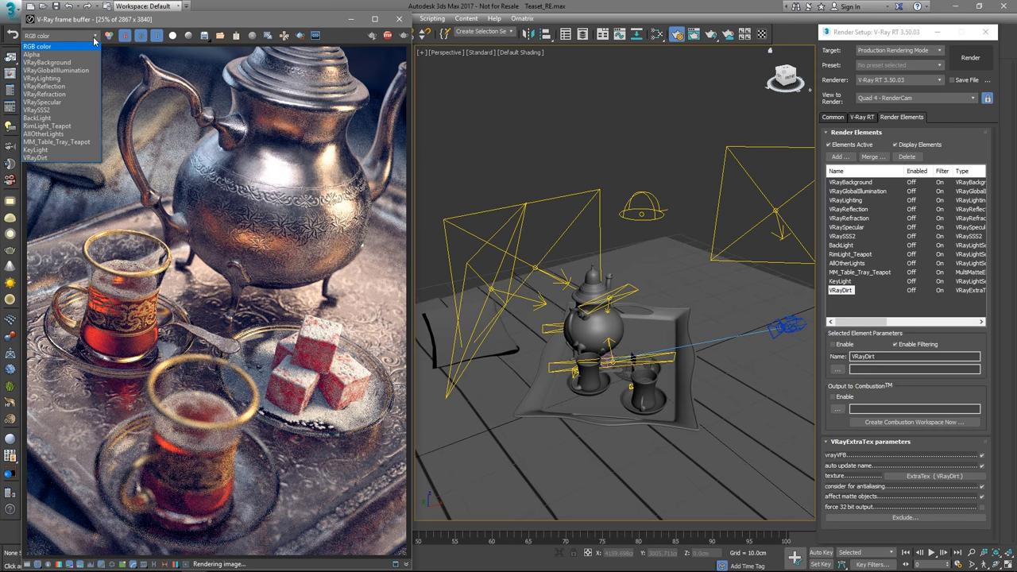
click(89, 54)
Step: Step through the frame buffer's channel list to inspect each render element pass, ending on VRayDirt
scroll(89, 39, down, 2)
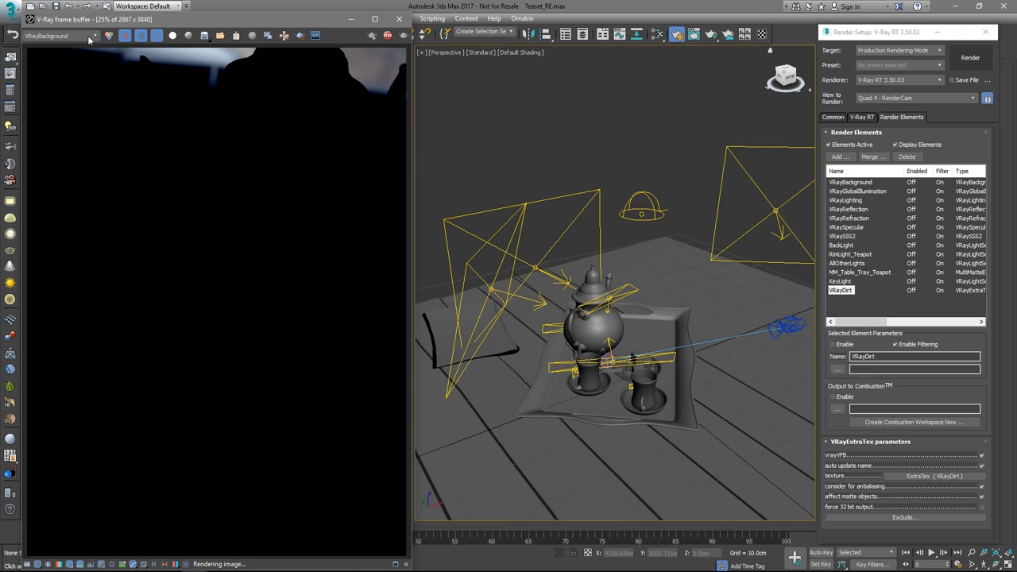
scroll(90, 39, down, 1)
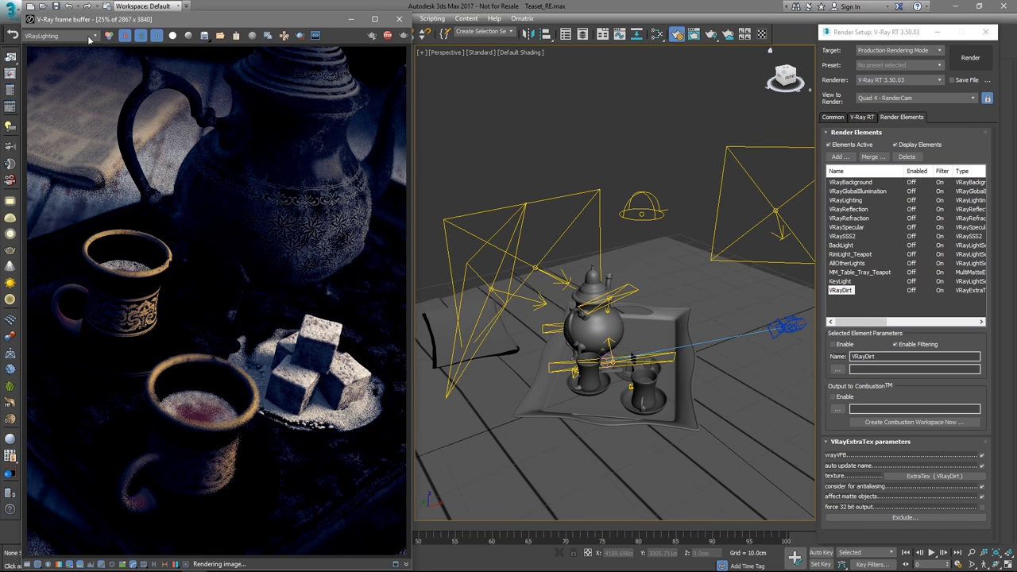
scroll(89, 39, down, 1)
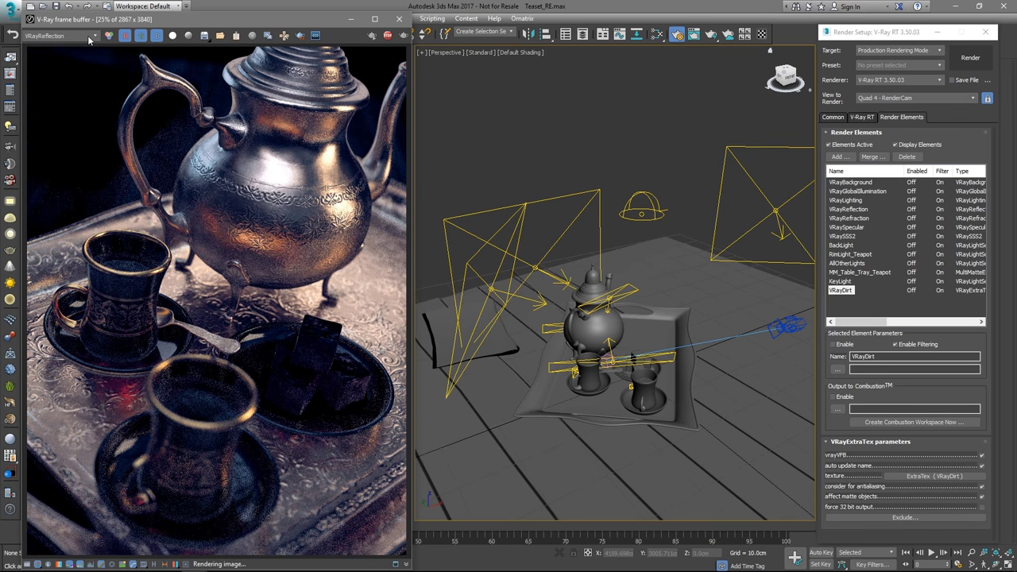
scroll(89, 40, down, 1)
scroll(89, 40, down, 1)
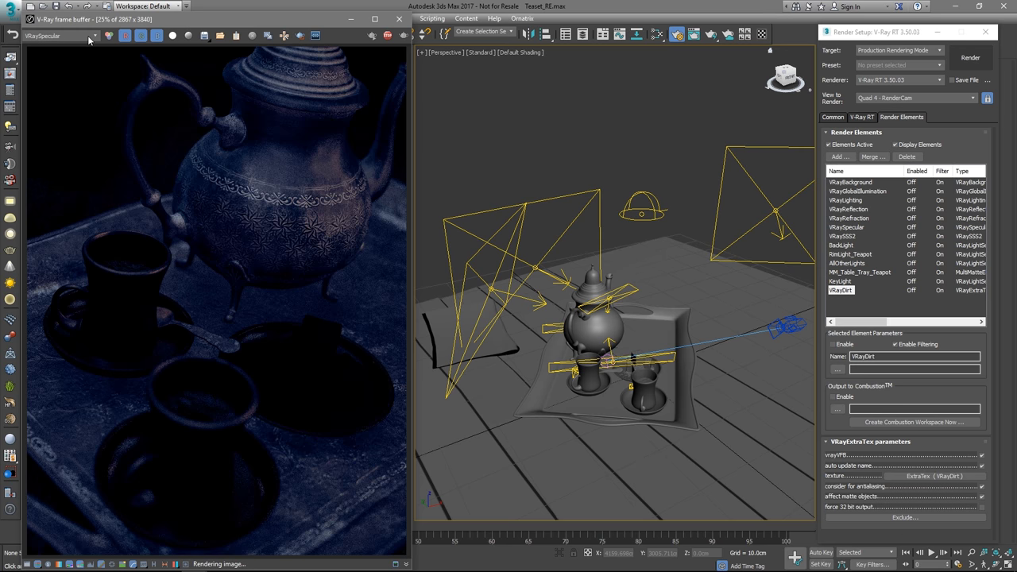
scroll(89, 40, down, 1)
scroll(89, 40, down, 1)
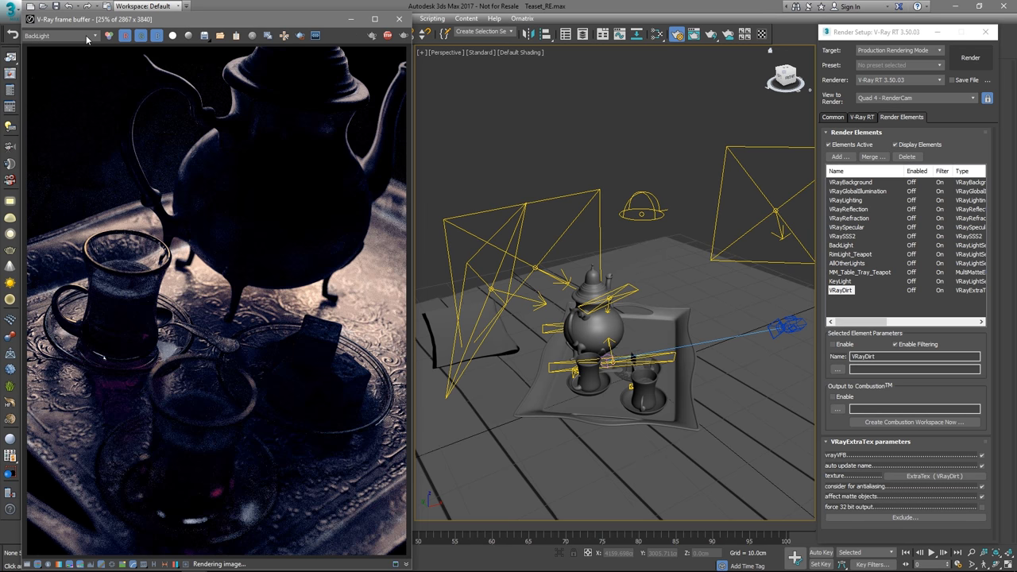
scroll(88, 39, down, 1)
scroll(88, 38, down, 1)
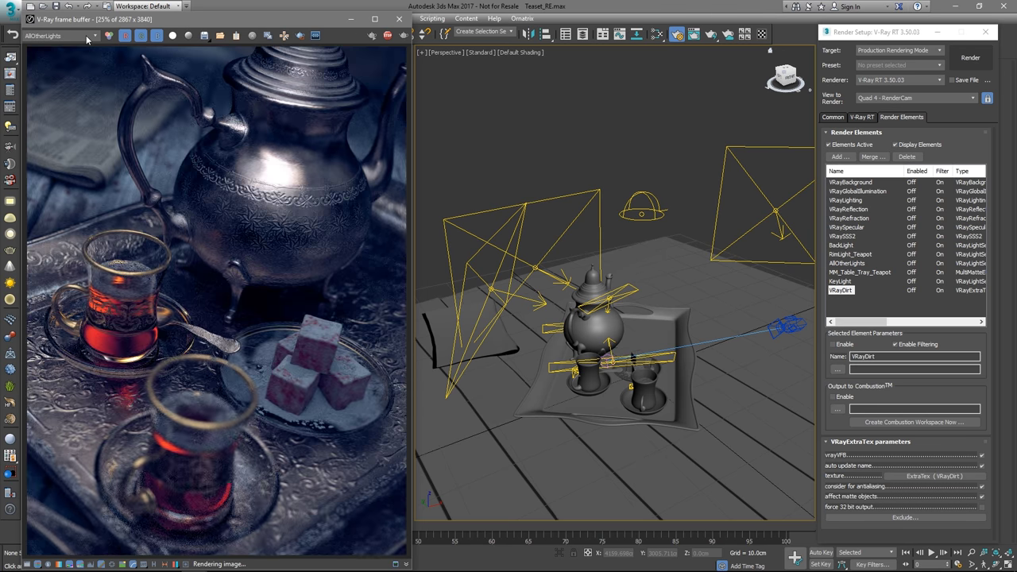
scroll(88, 39, down, 1)
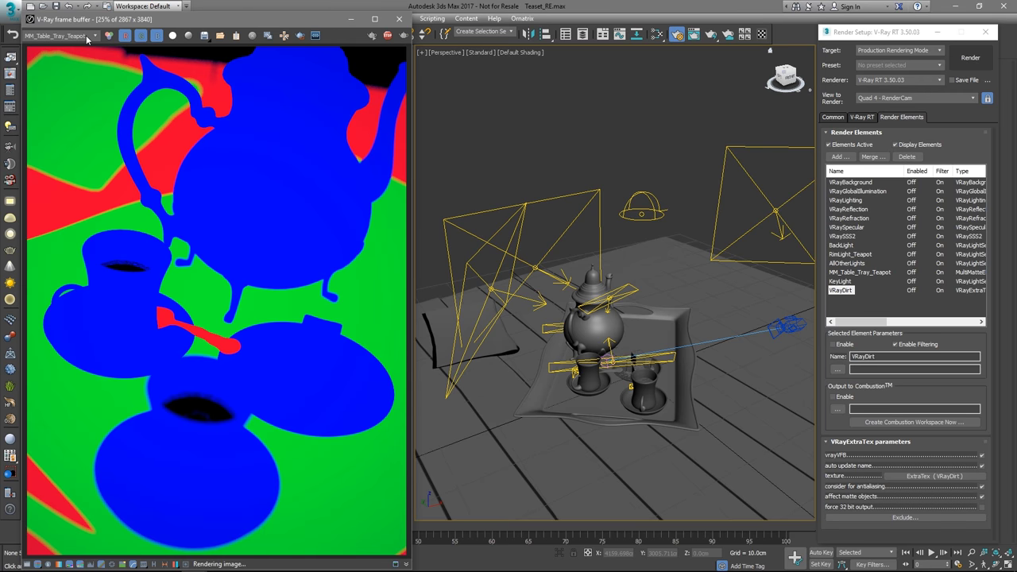
scroll(87, 40, down, 1)
scroll(87, 40, down, 1)
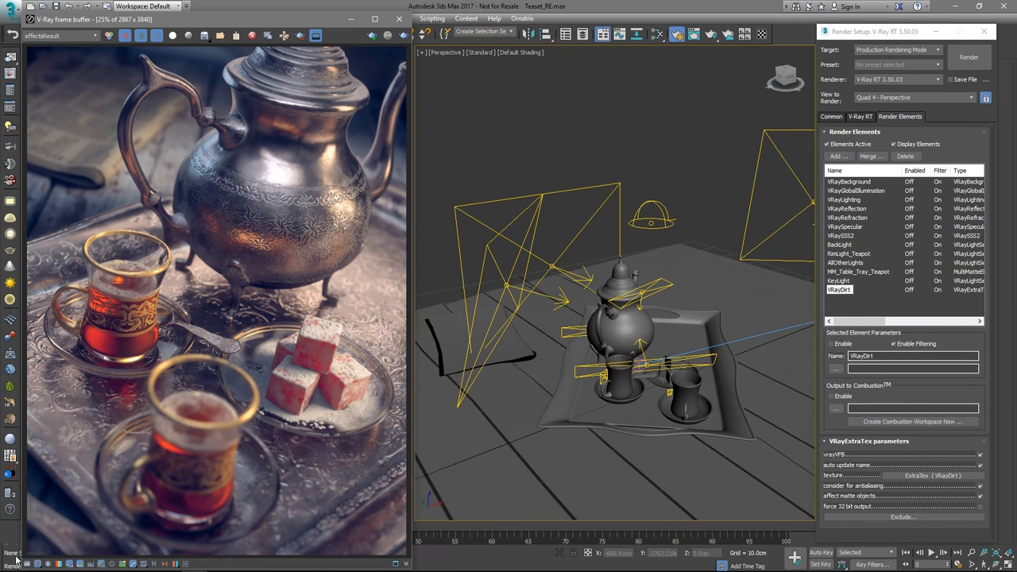
Step: Save the frame buffer's global colour corrections as a .cube LUT file named Tease_CC
click(27, 564)
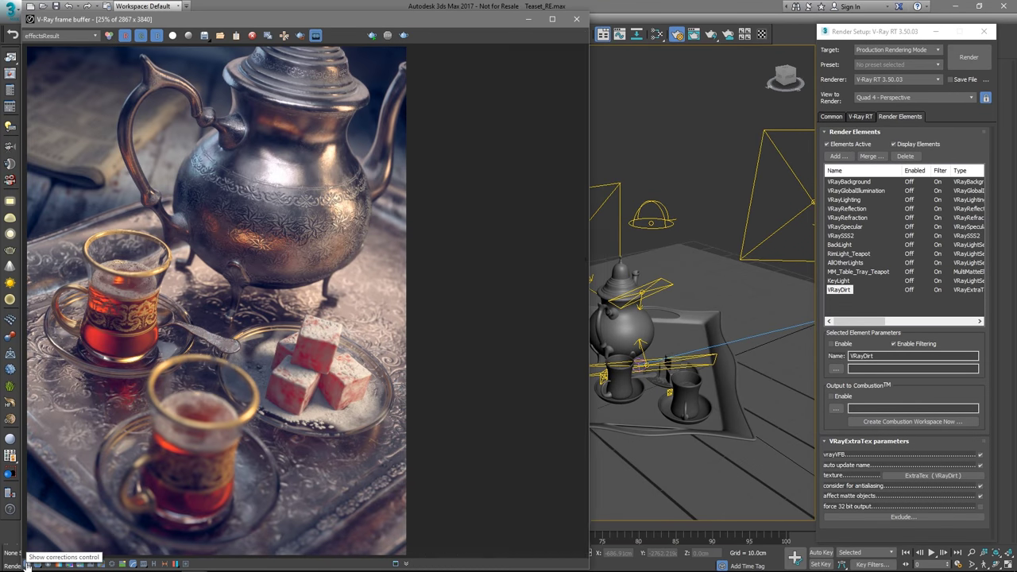
click(494, 36)
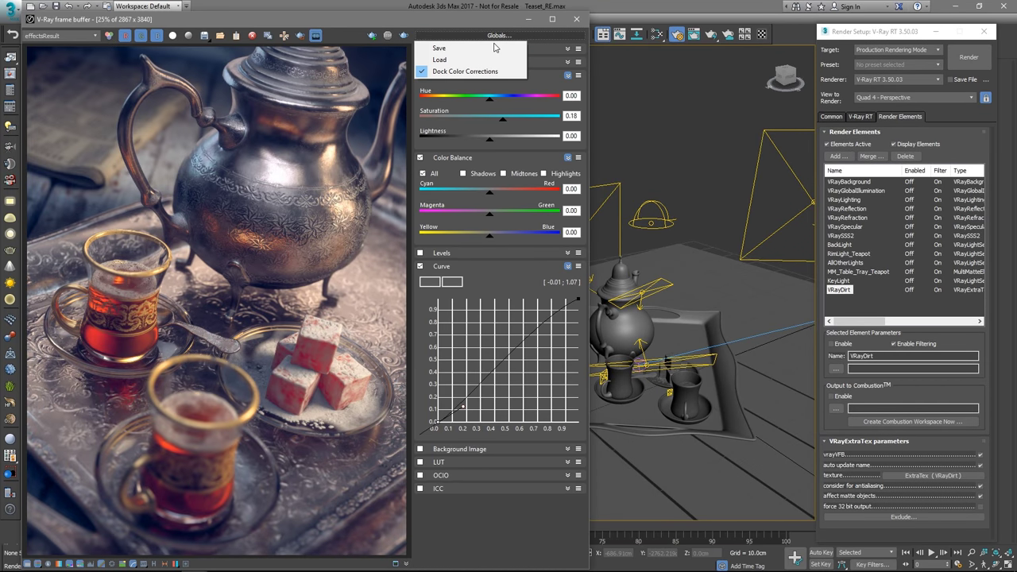
click(465, 46)
click(475, 498)
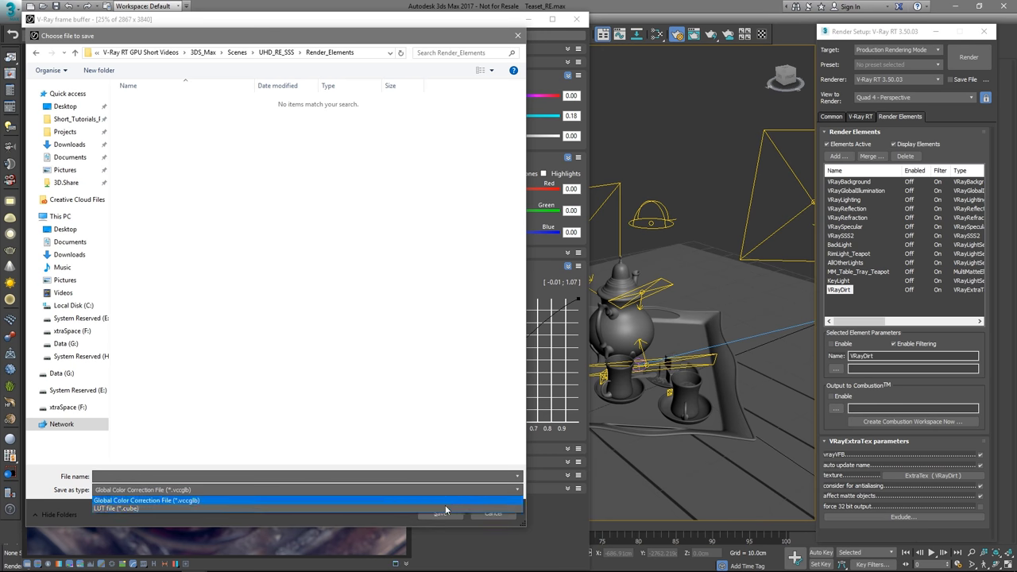
click(92, 517)
click(308, 475)
text(T)
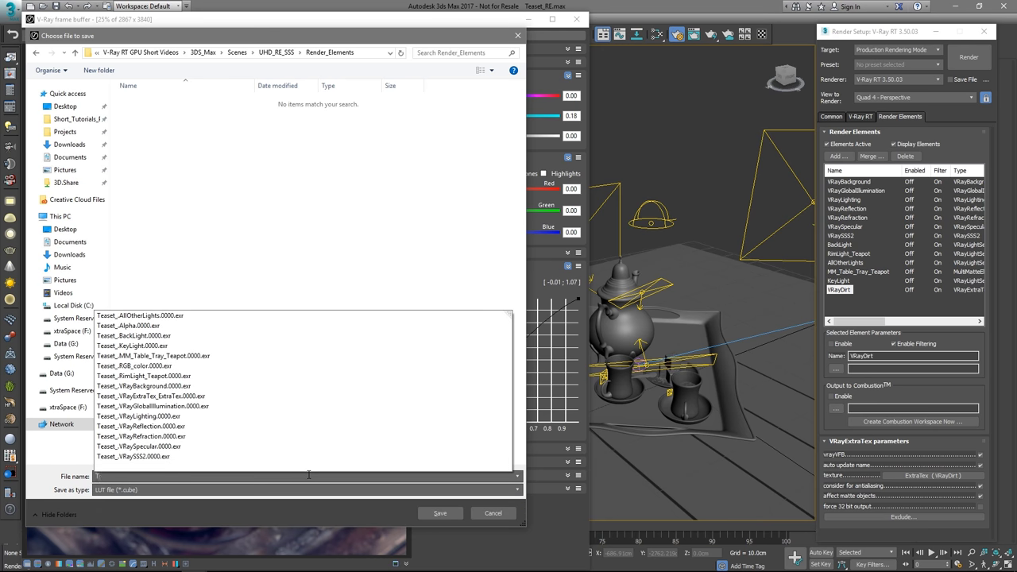
text(ease_CC)
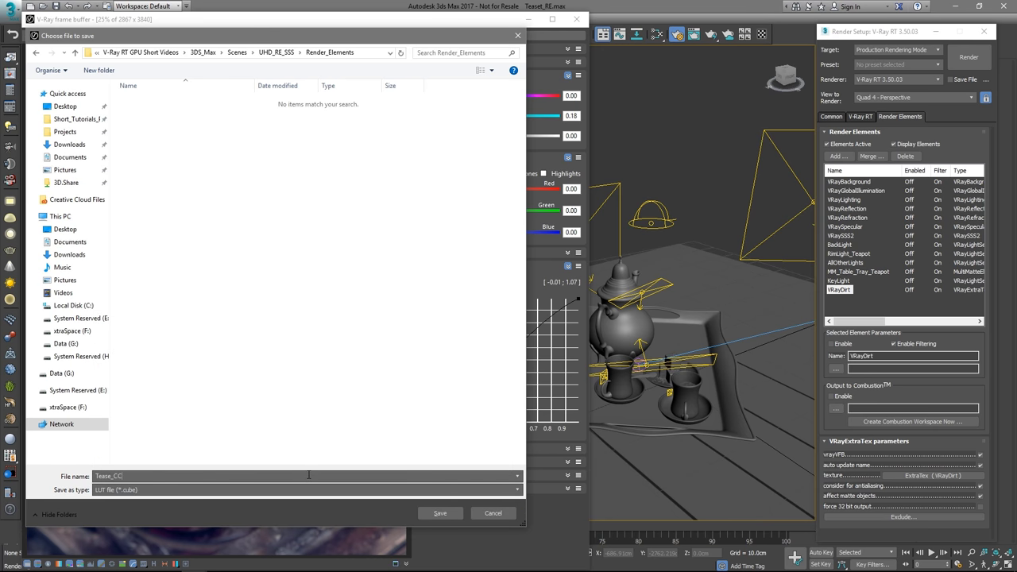
click(429, 512)
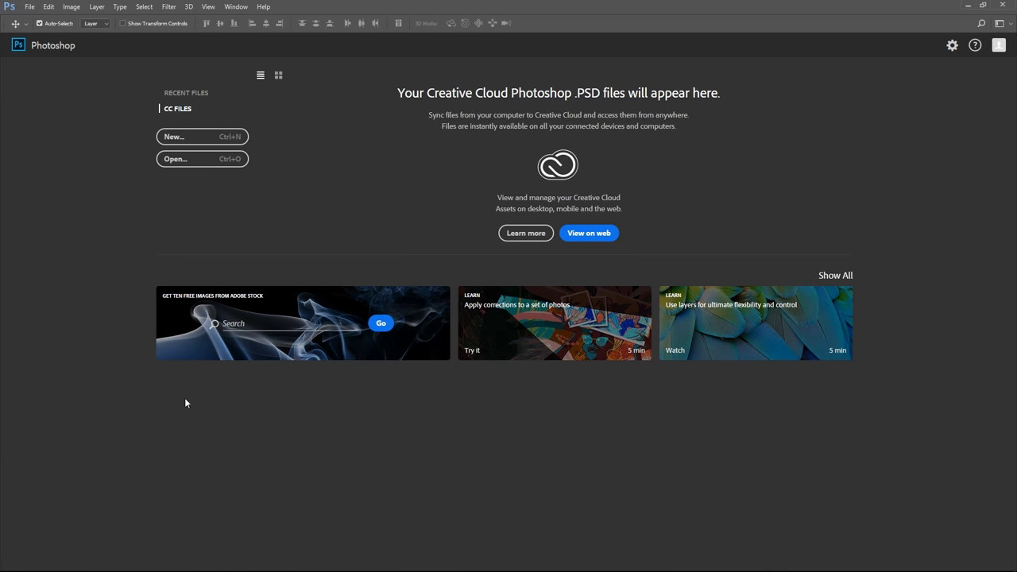
Step: Use File > Scripts > Load Files into Stack to load all the Teaset EXR files as layers
click(30, 6)
mouse_move(114, 251)
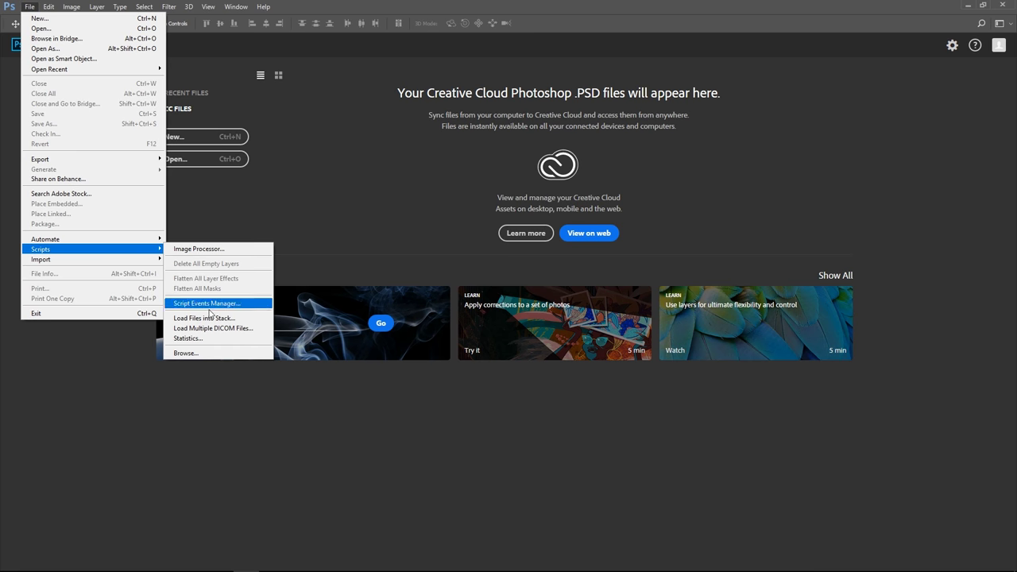
click(215, 319)
click(538, 256)
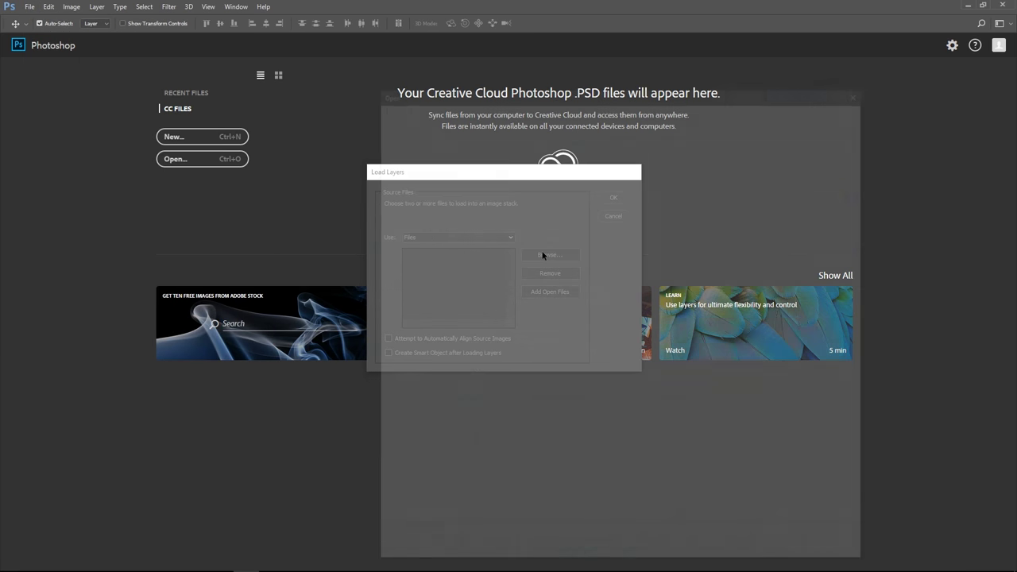
drag(518, 355, 556, 163)
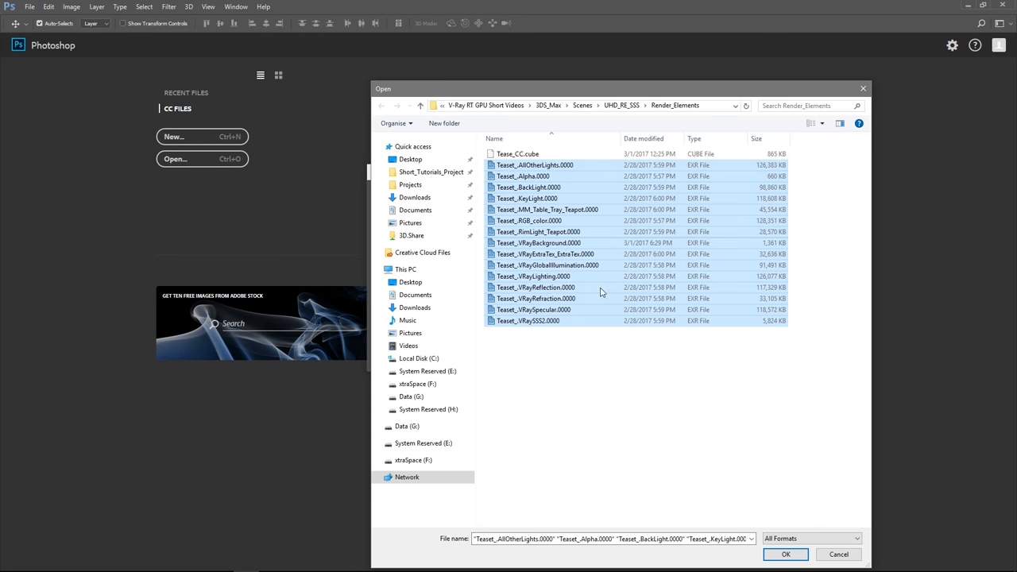
click(771, 552)
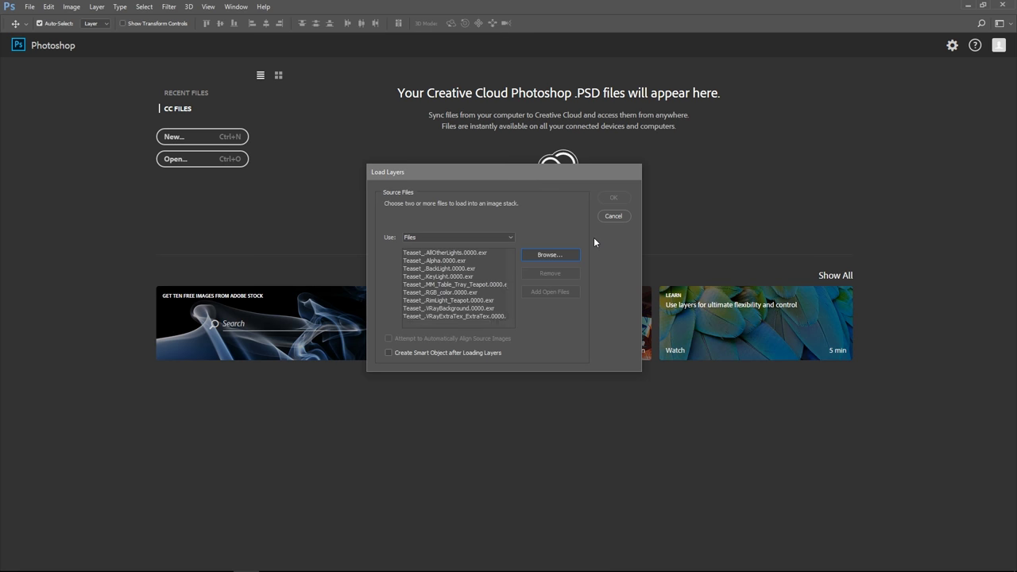
click(614, 198)
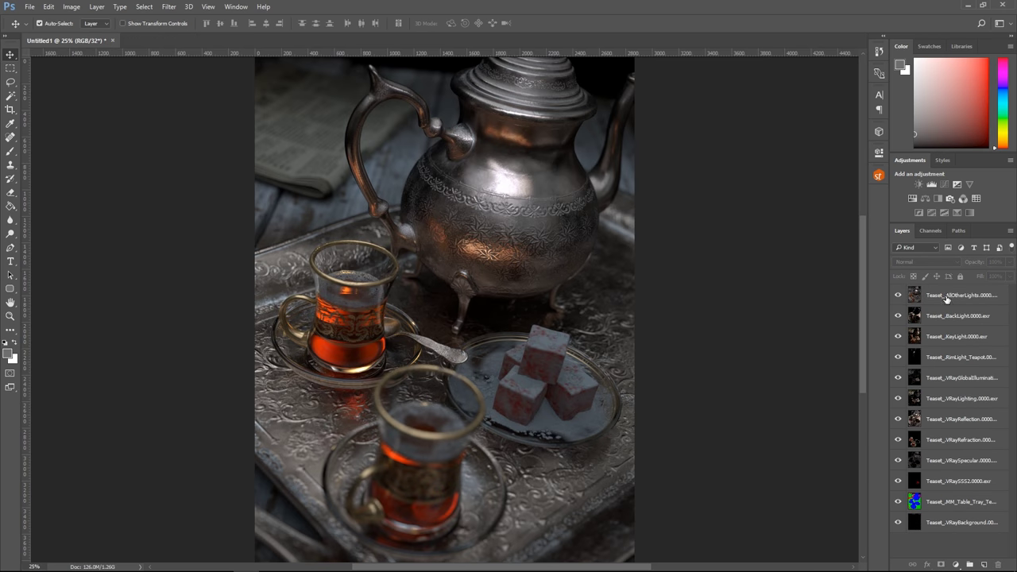
Step: Set AllOtherLights through VRaySSS2 to Linear Dodge (Add), hiding matte, SSS, specular, refraction and GI passes
click(945, 298)
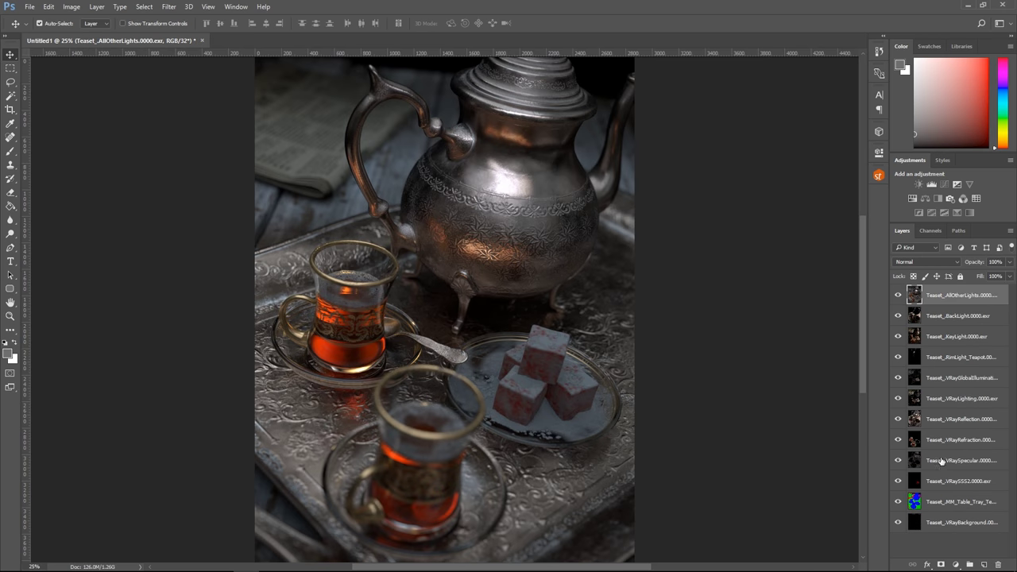
shift+click(953, 483)
click(939, 261)
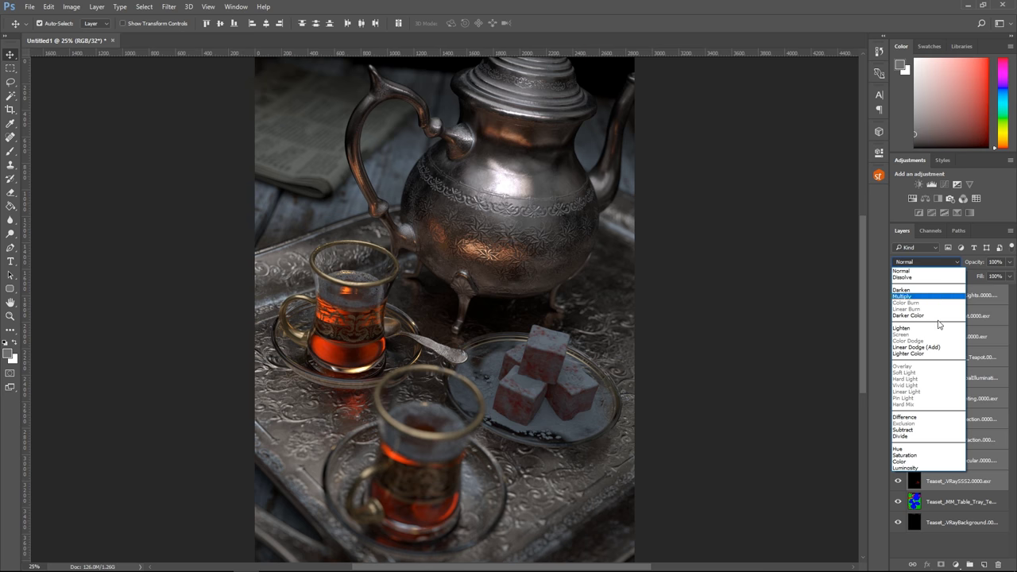
click(937, 345)
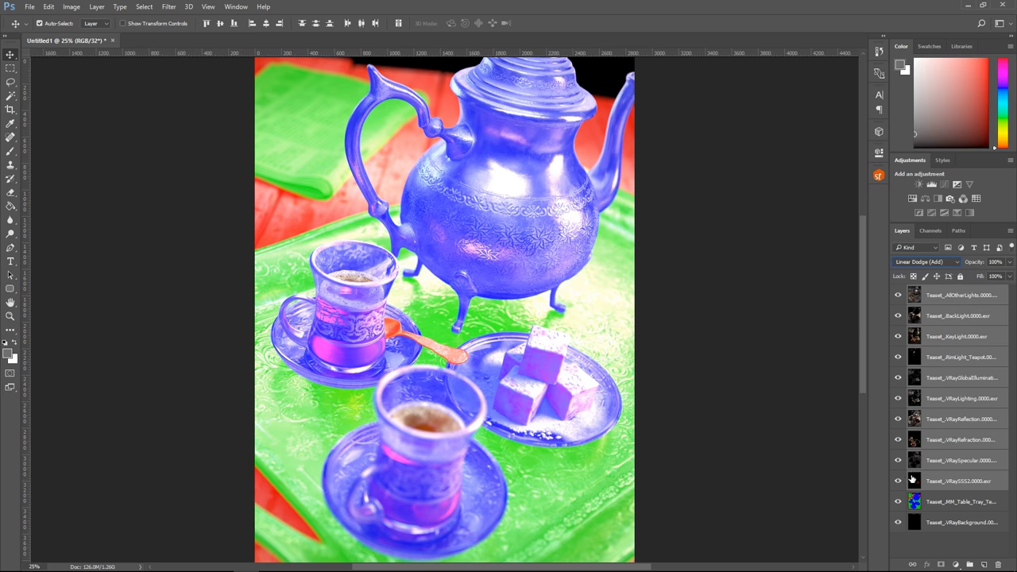
drag(898, 501, 897, 378)
click(931, 541)
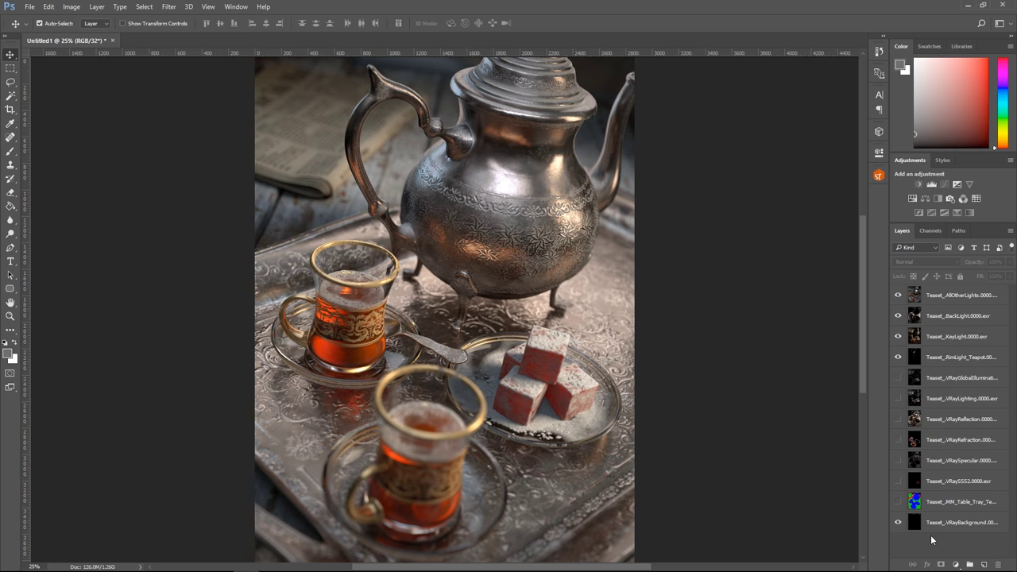
Step: Clip a colorized Hue/Saturation adjustment (hue 5, saturation 40) to the KeyLight layer
click(939, 338)
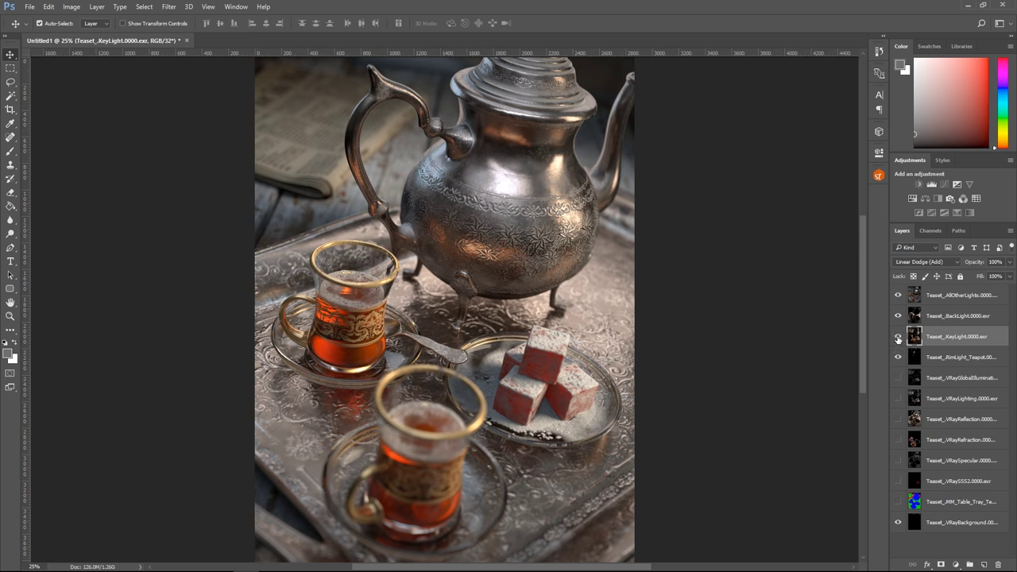
click(898, 338)
click(898, 339)
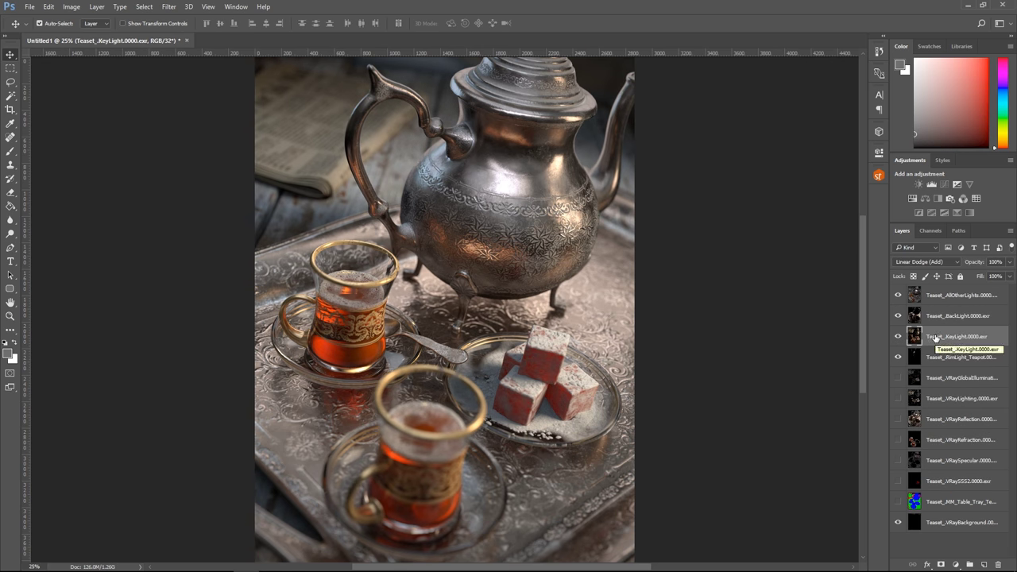
click(912, 200)
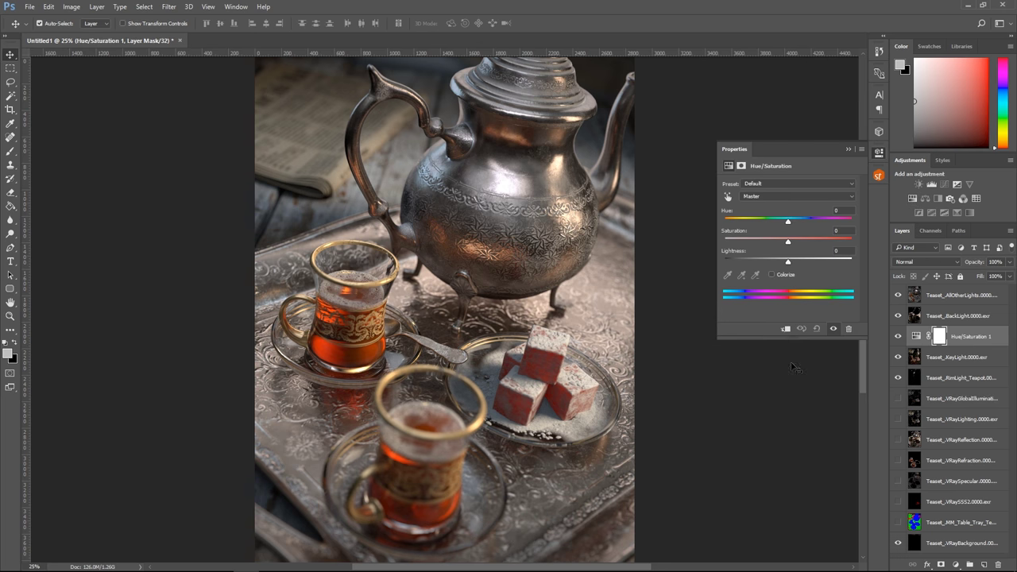
click(785, 331)
mouse_move(788, 243)
mouse_down()
mouse_move(803, 244)
mouse_move(790, 243)
mouse_up()
click(771, 276)
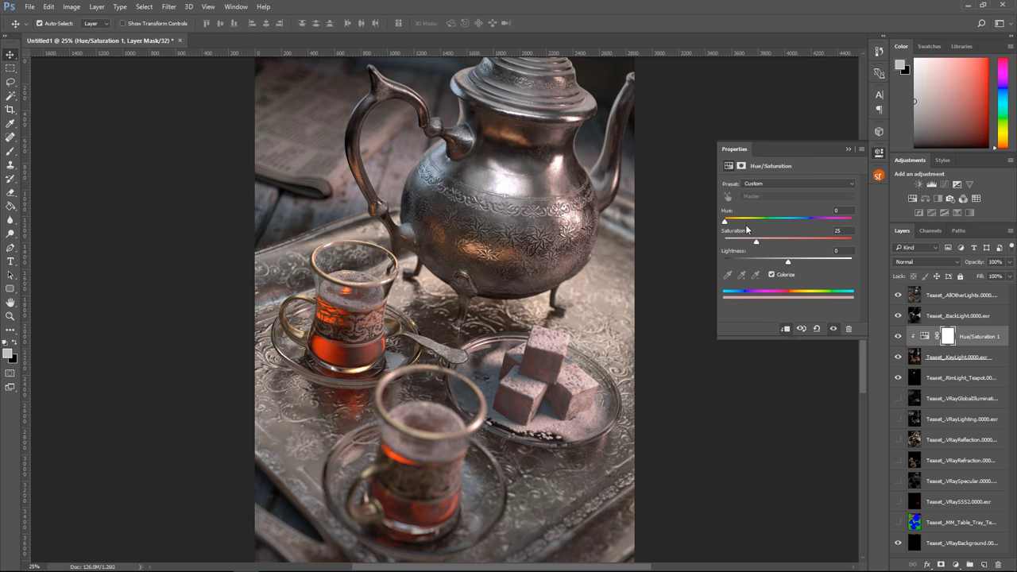
mouse_move(725, 222)
mouse_down()
mouse_move(751, 221)
mouse_move(767, 241)
mouse_move(787, 228)
mouse_move(822, 232)
mouse_move(736, 228)
mouse_up()
Step: Add an Exposure adjustment clipped to the KeyLight pass, set to +0.17
click(951, 358)
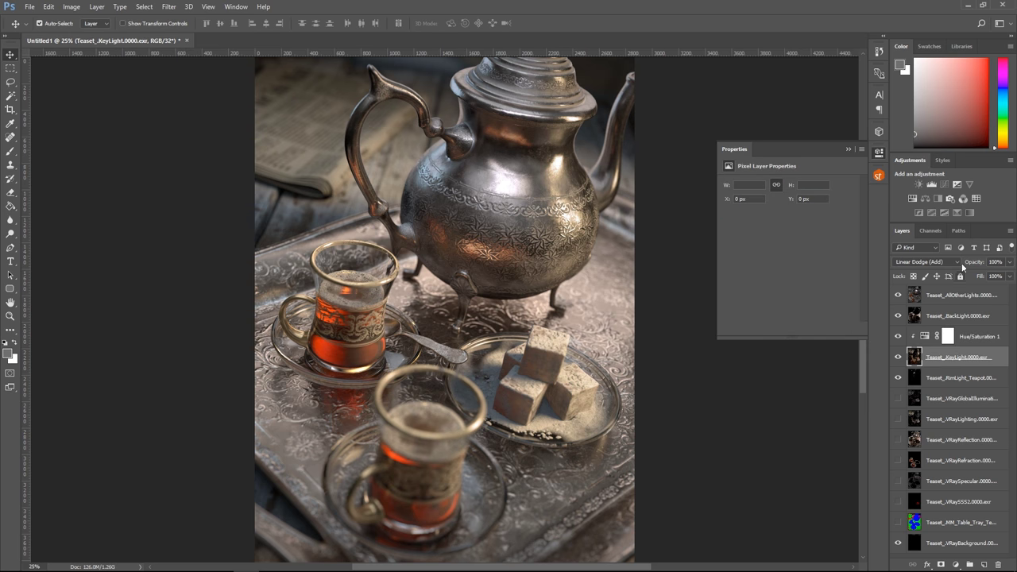
click(956, 184)
mouse_move(789, 211)
mouse_down()
mouse_move(799, 211)
mouse_move(790, 211)
mouse_up()
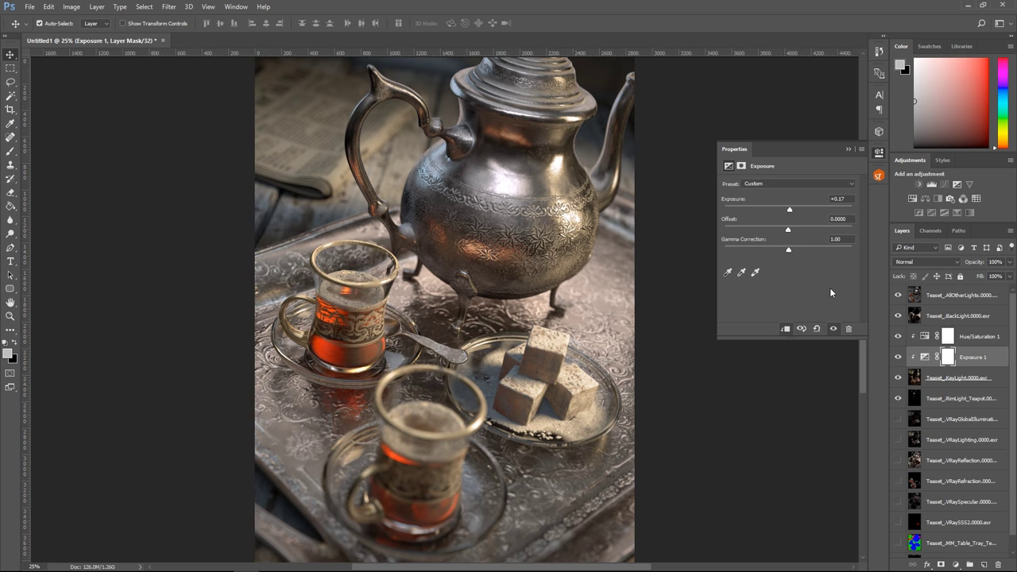
Step: Show the MM_Table_Tray mask layer and hide the RimLight, AllOtherLights, BackLight and KeyLight passes
click(940, 547)
click(898, 544)
click(898, 398)
click(898, 357)
click(898, 357)
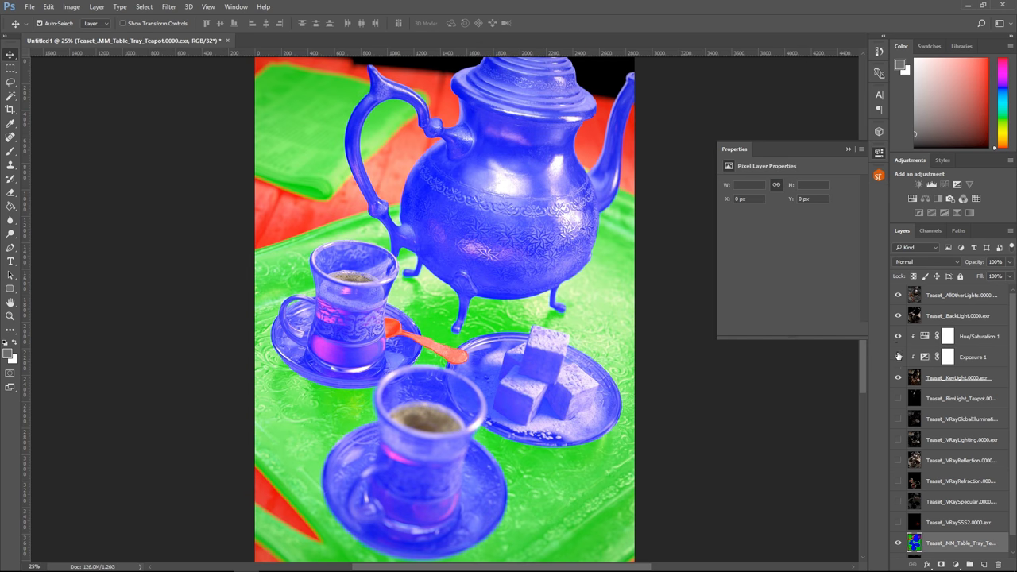
click(898, 315)
click(898, 295)
click(898, 378)
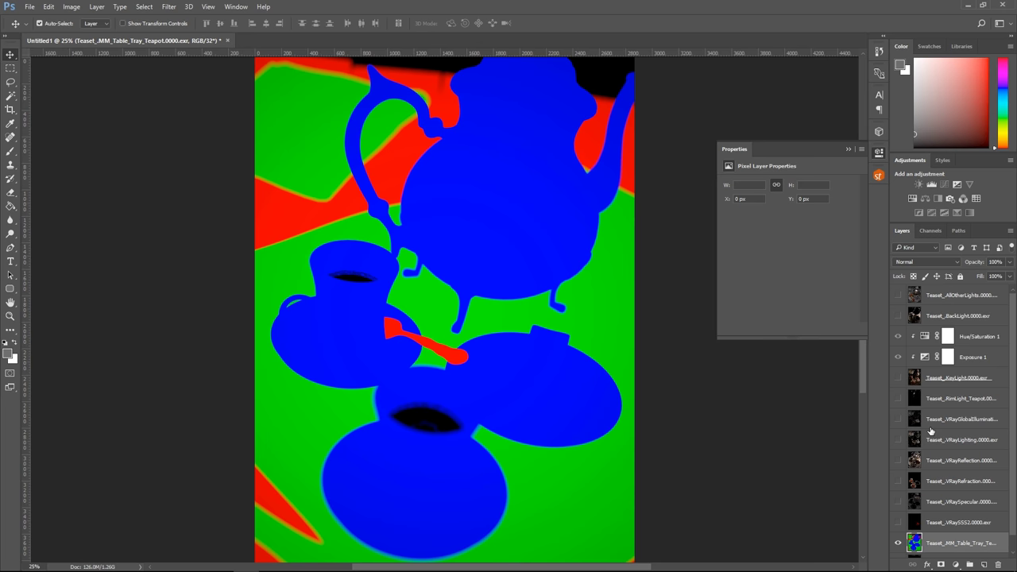
Step: Load the Blue channel as a selection, then turn the render passes back on and hide the mask
click(930, 231)
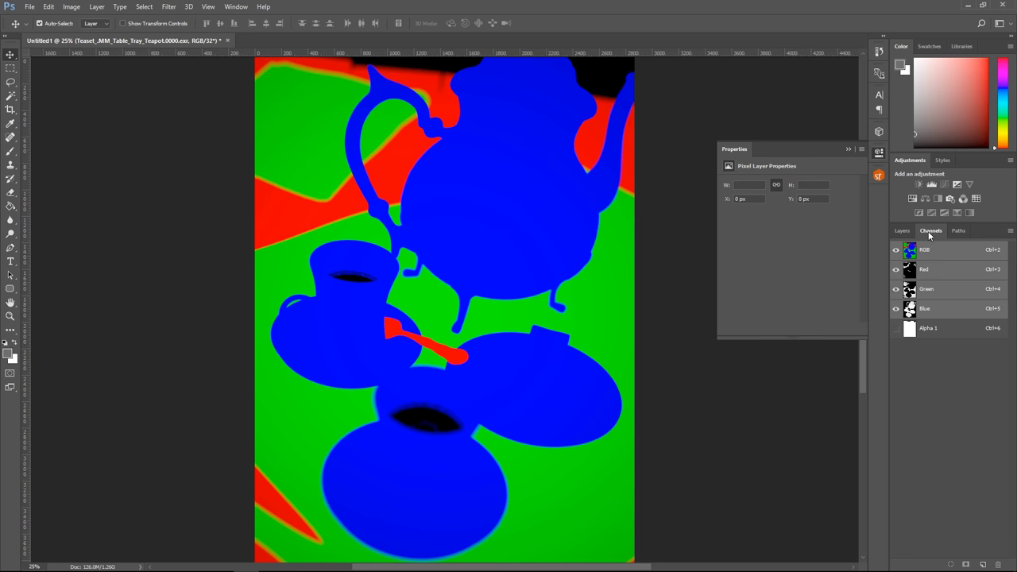
ctrl+click(910, 308)
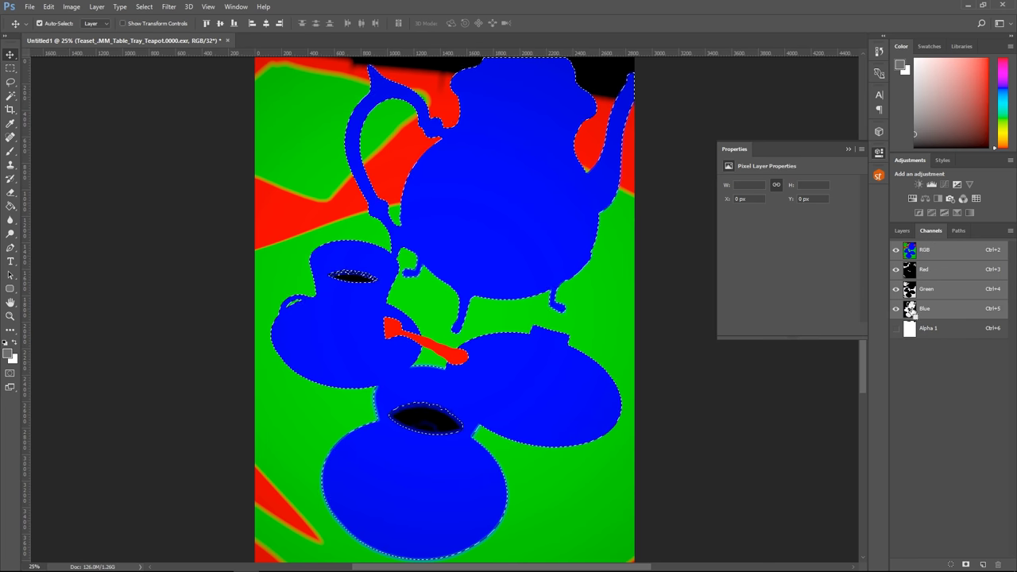
click(903, 231)
drag(898, 526, 898, 419)
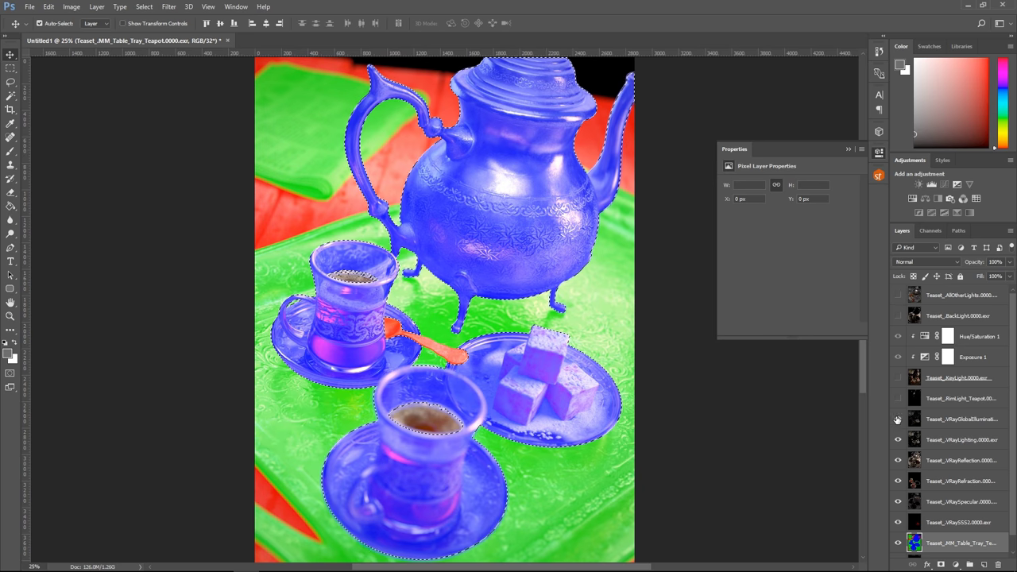
click(898, 542)
scroll(1007, 390, down, 1)
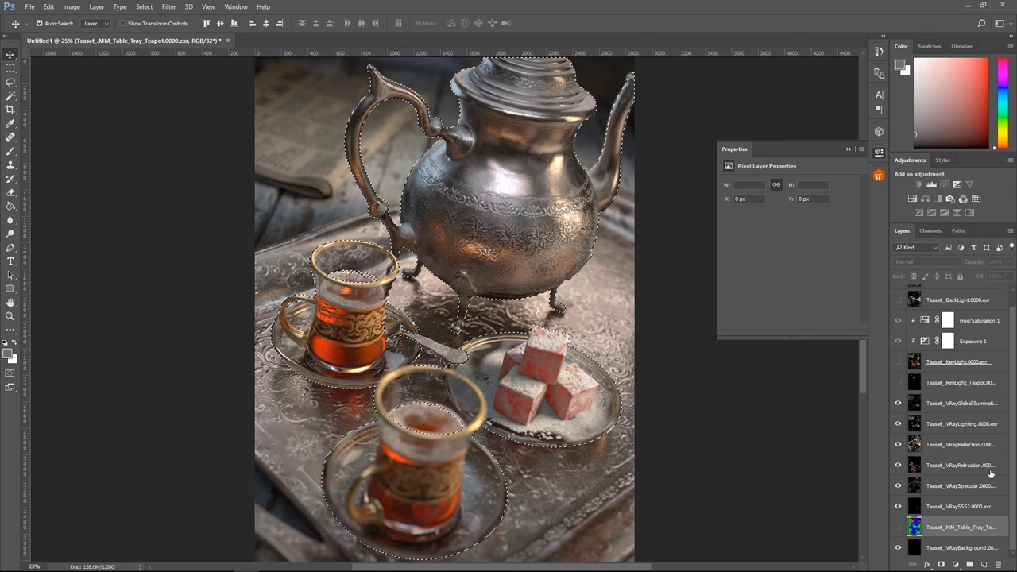
Step: Add a selection-masked Hue/Saturation layer clipped to the VRayReflection pass
click(949, 446)
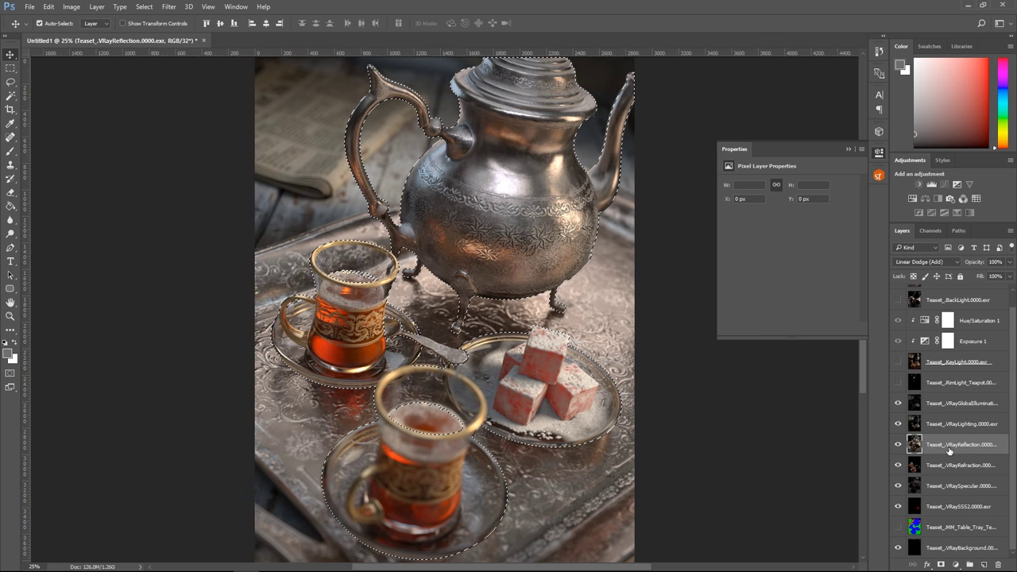
click(913, 198)
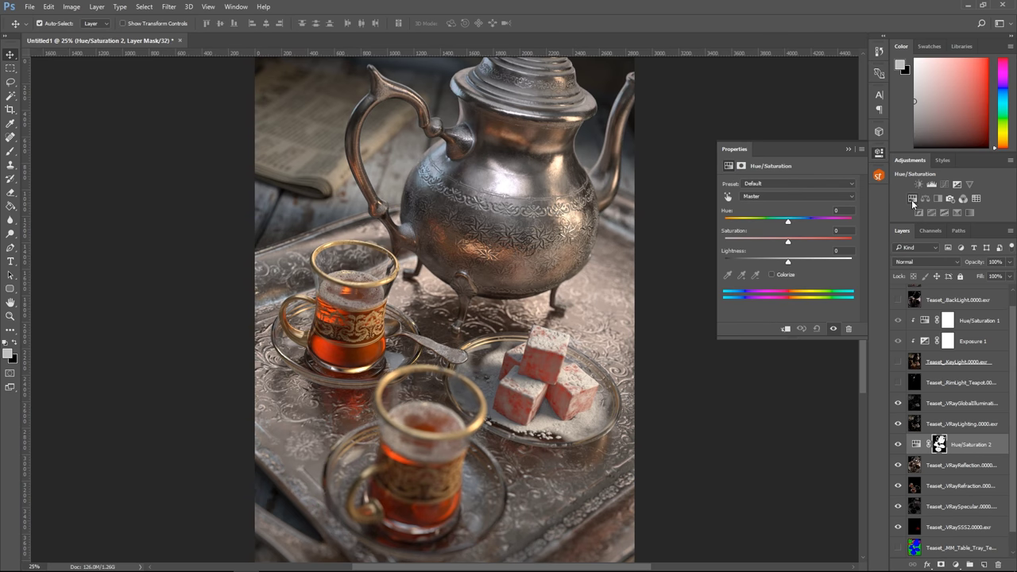
click(785, 328)
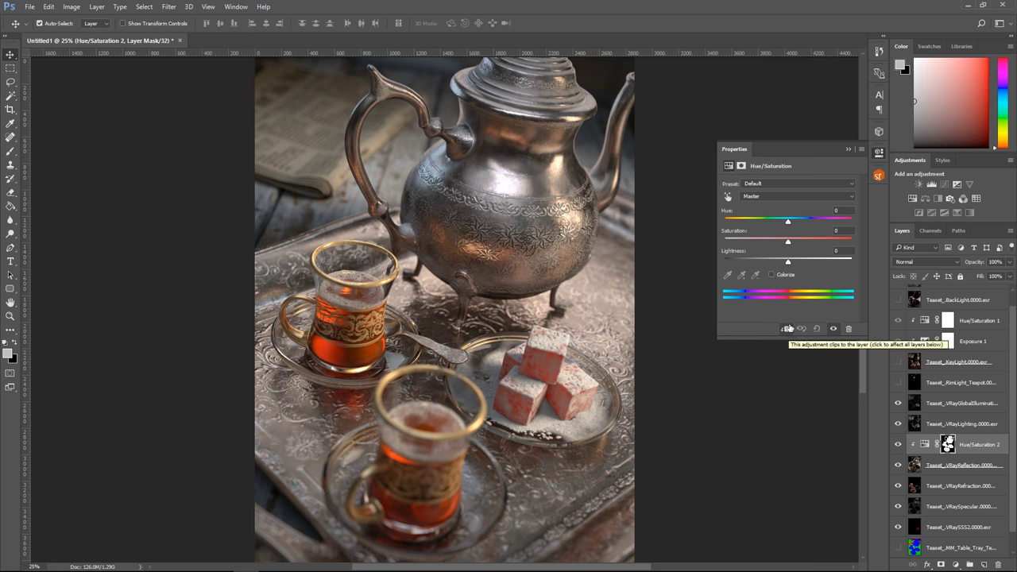
drag(801, 246, 799, 247)
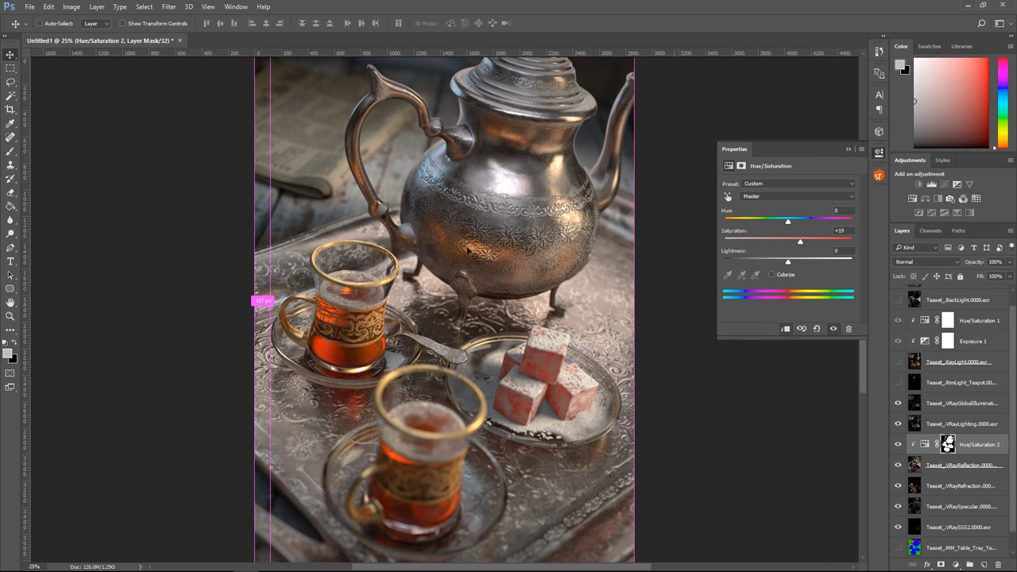
alt+scroll(424, 248, up, 2)
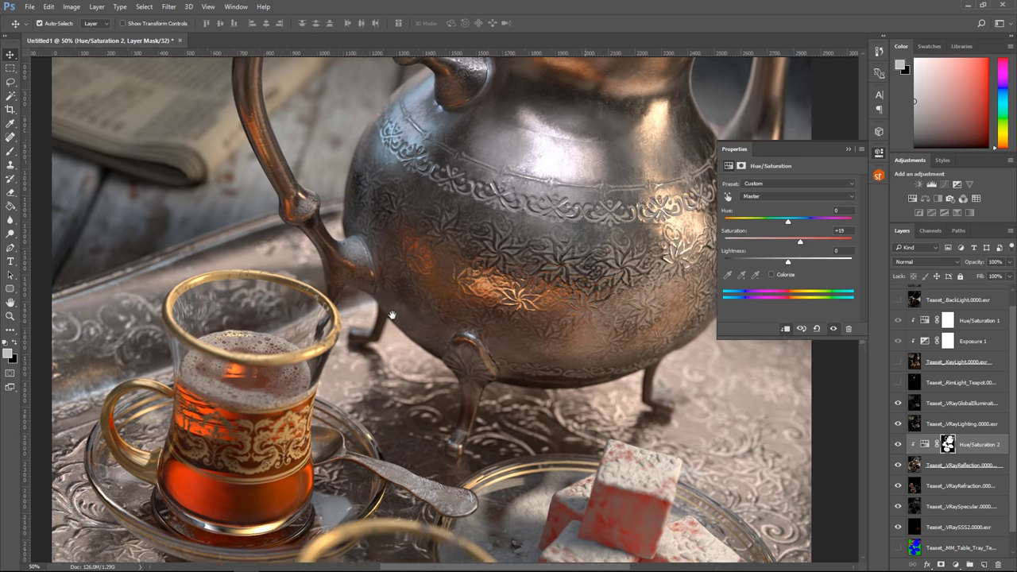
drag(391, 316, 388, 367)
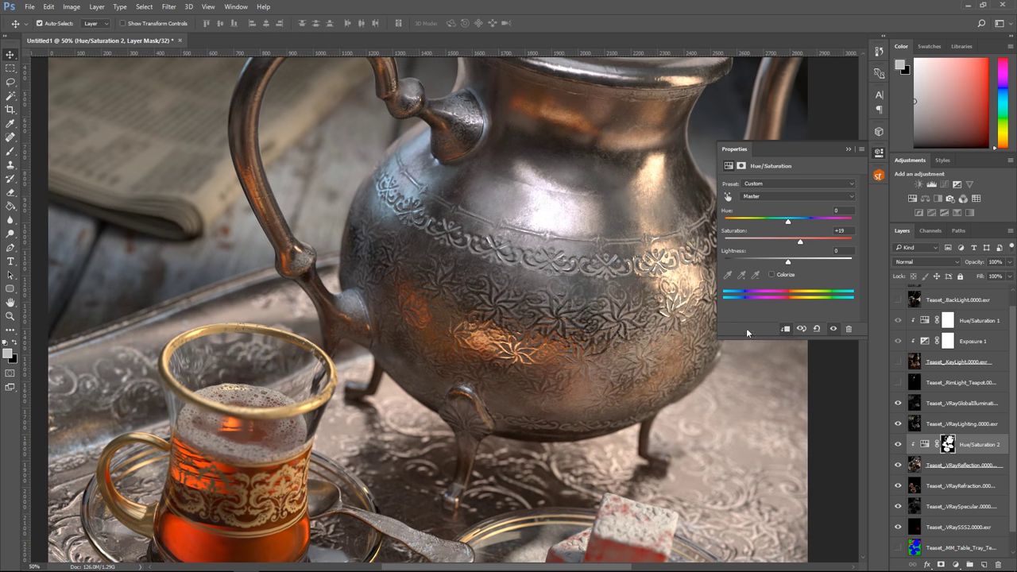
Step: Colorize the reflections copper with Hue 14, Saturation 59 and Lightness -19
click(773, 275)
drag(725, 222, 731, 225)
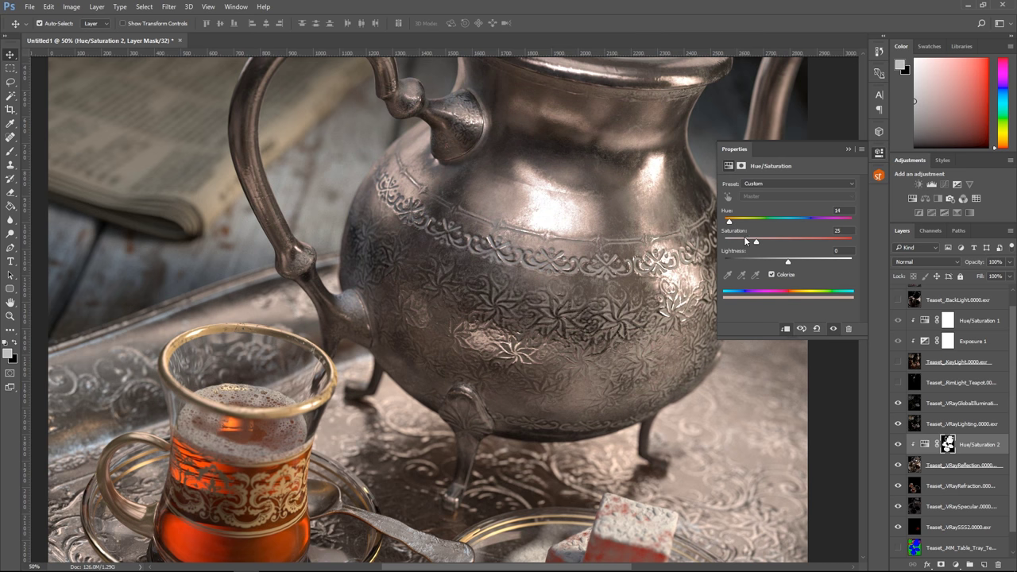
drag(785, 265, 801, 245)
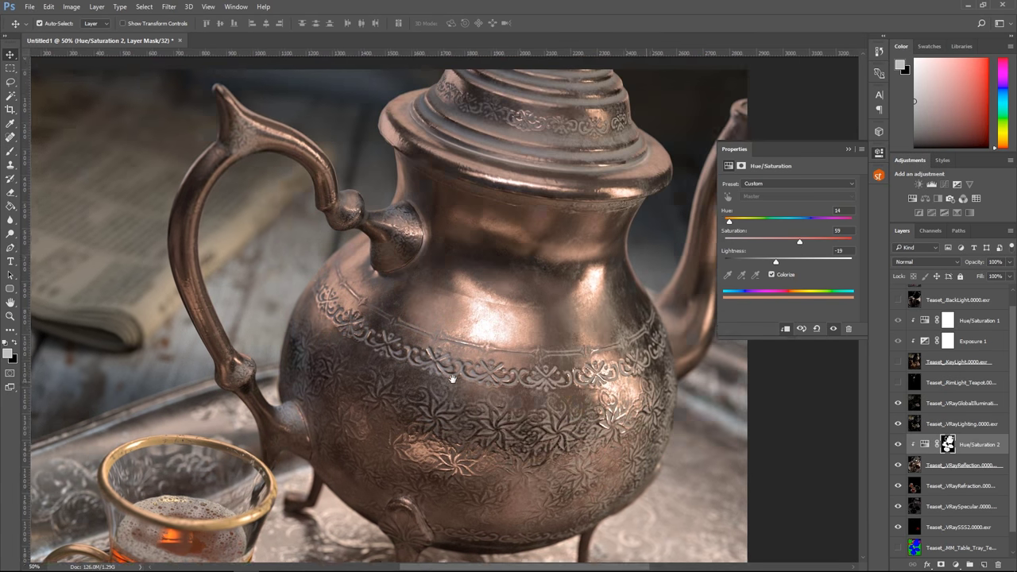
drag(452, 379, 458, 331)
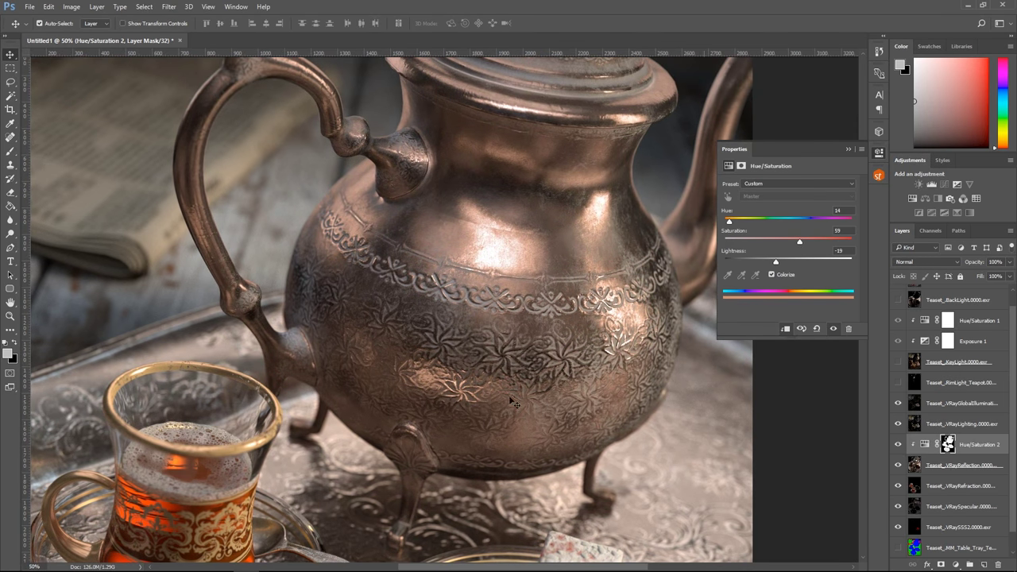
scroll(954, 445, down, 1)
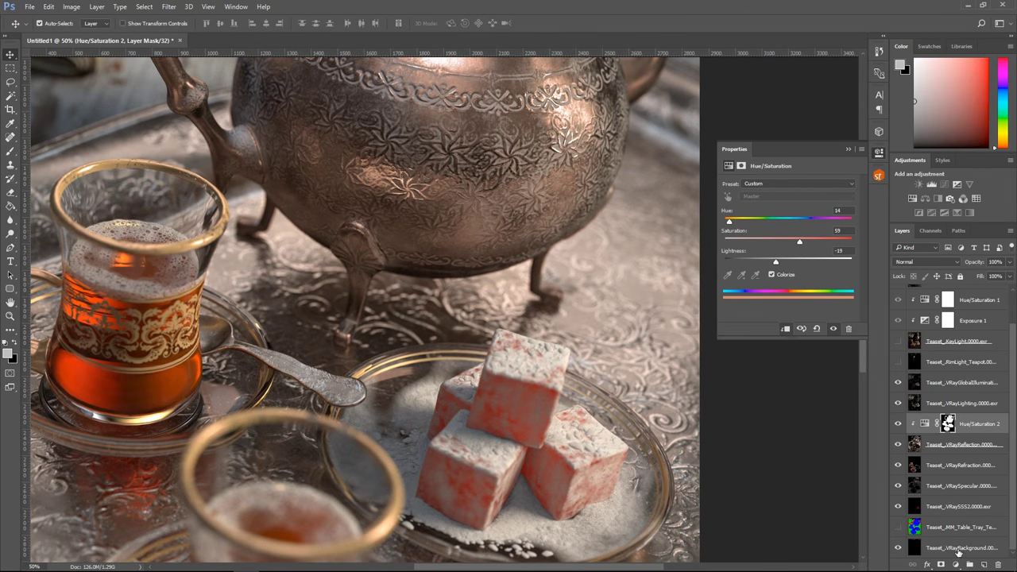
Step: Clip a Hue/Saturation layer to VRaySSS2 and colorize the sweets at Hue 26, Saturation 99
click(961, 509)
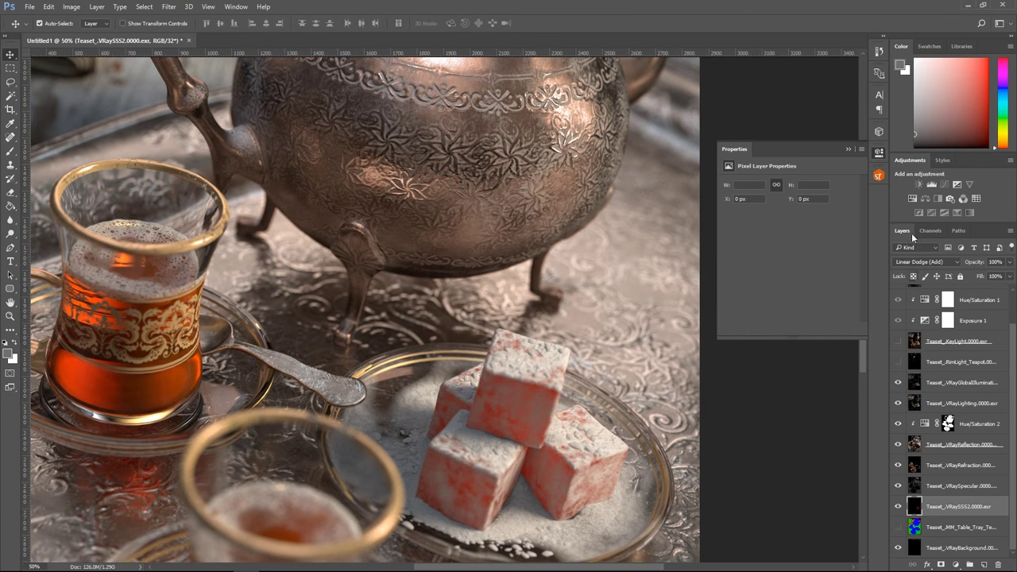
click(950, 198)
click(786, 330)
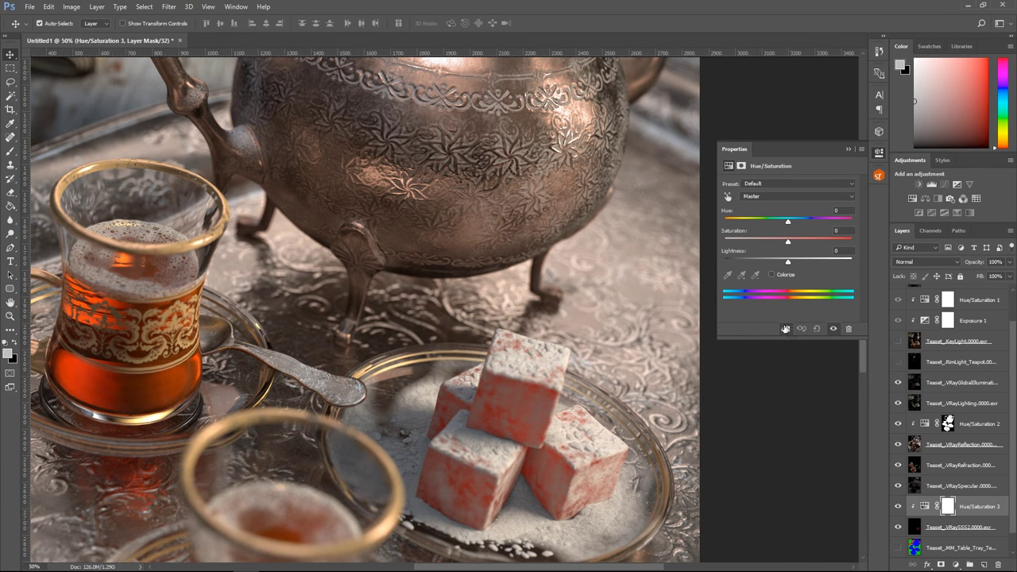
drag(808, 244, 832, 242)
click(772, 275)
drag(725, 221, 733, 224)
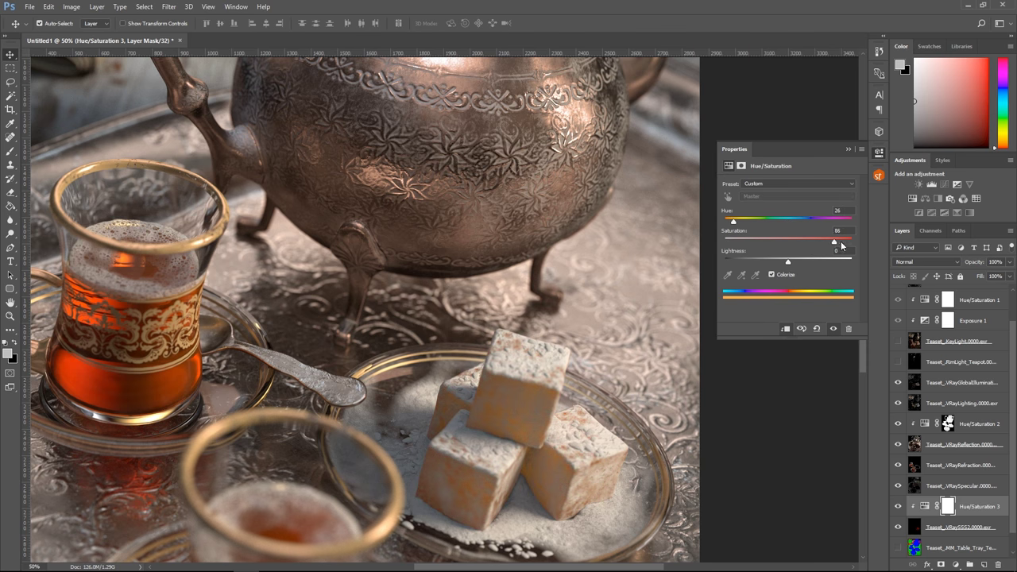
drag(841, 242, 850, 241)
scroll(946, 365, up, 2)
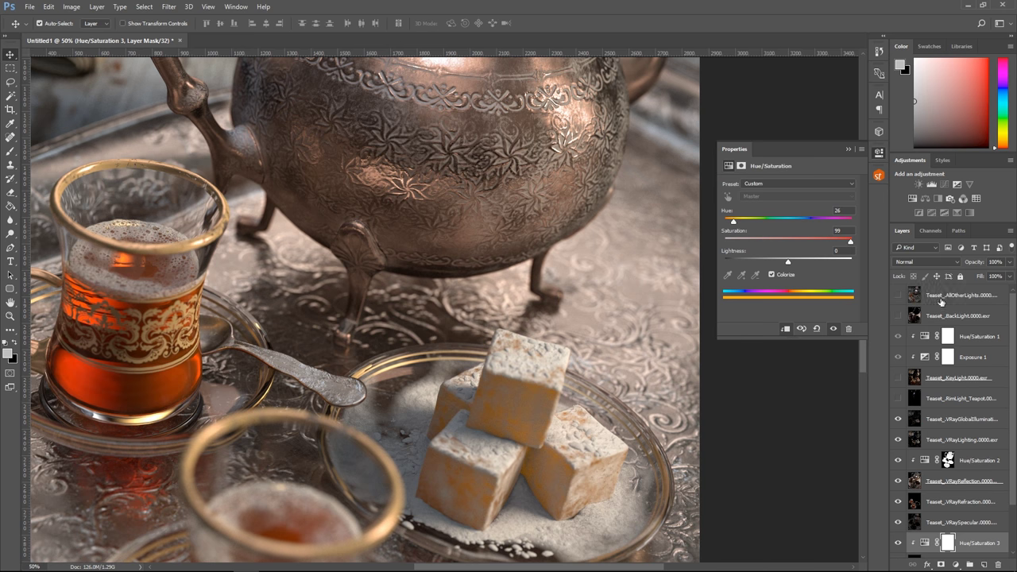
Step: Add a Color Lookup layer above AllOtherLights loading the Tease_CC.cube 3D LUT, then fit the image on screen
click(950, 297)
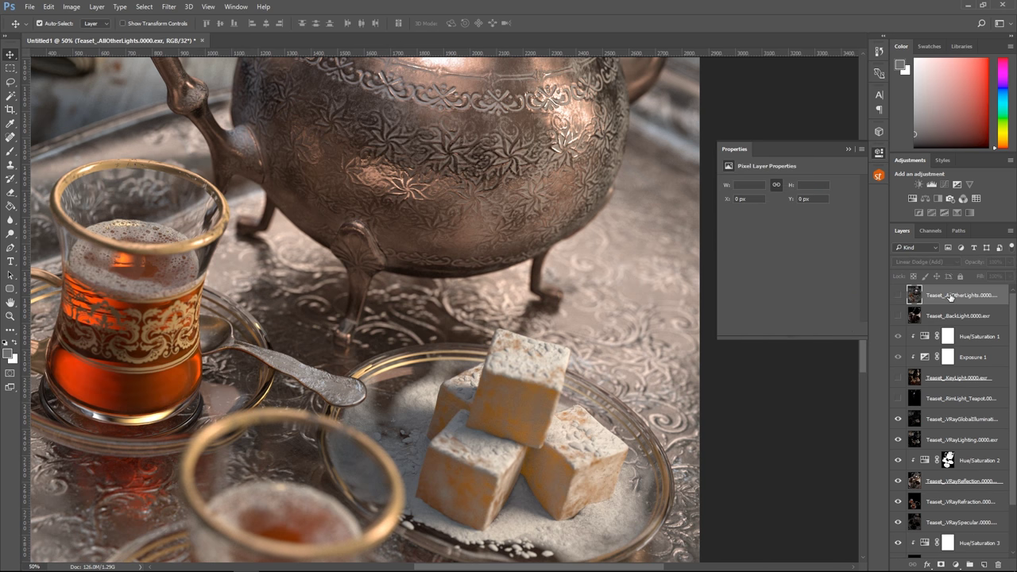
click(976, 199)
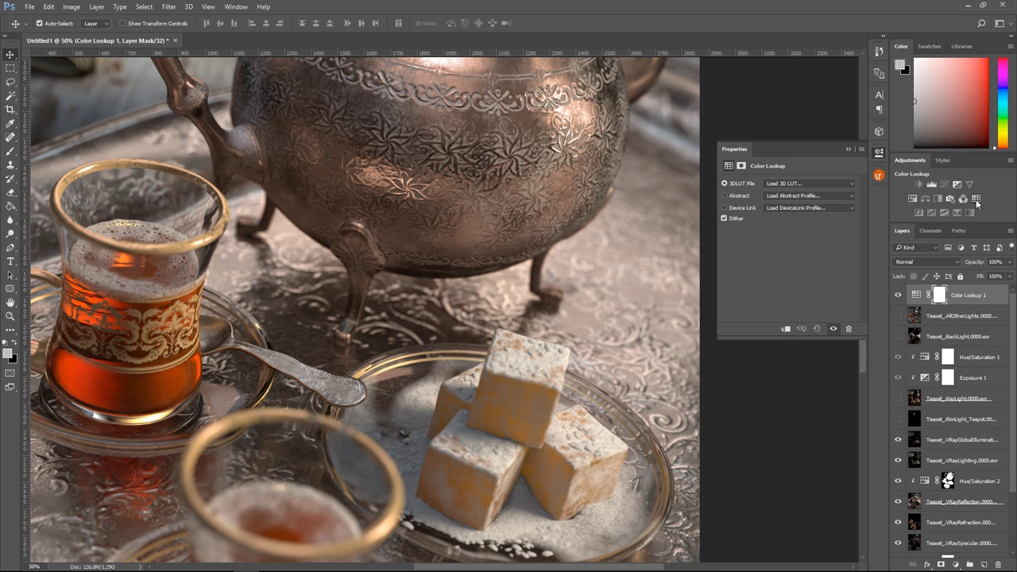
click(803, 184)
click(789, 194)
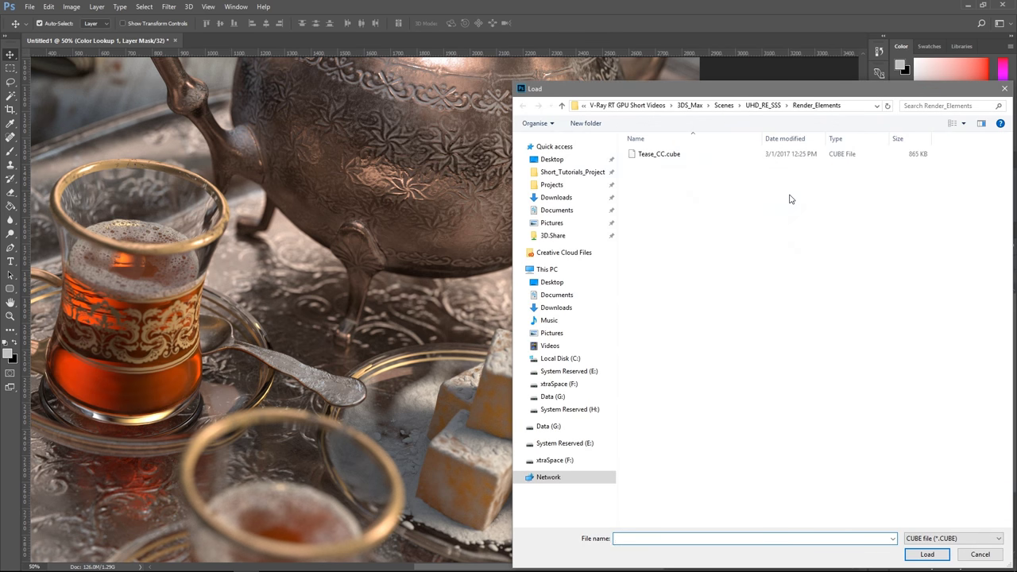
click(661, 159)
click(927, 553)
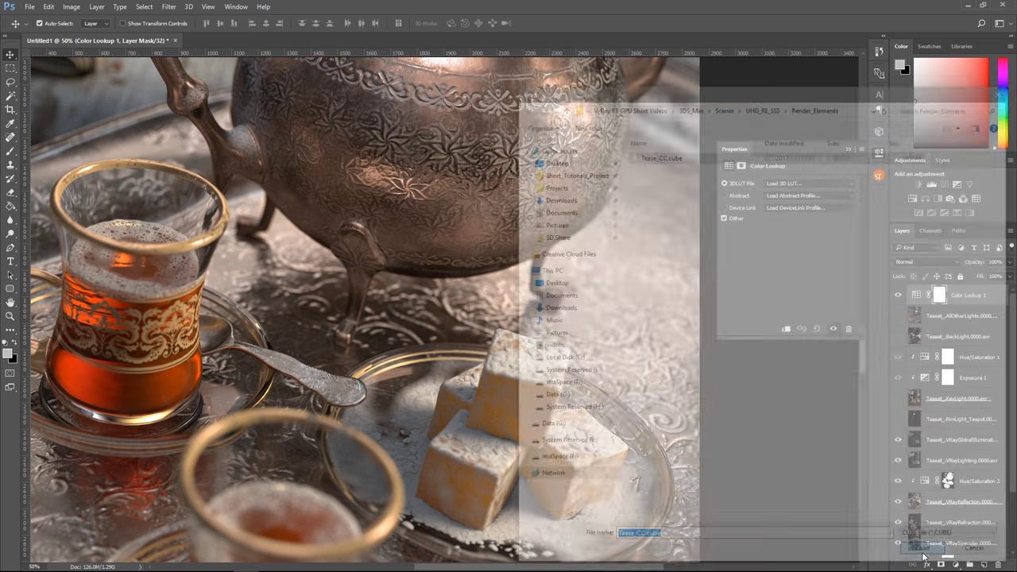
key(ctrl+0)
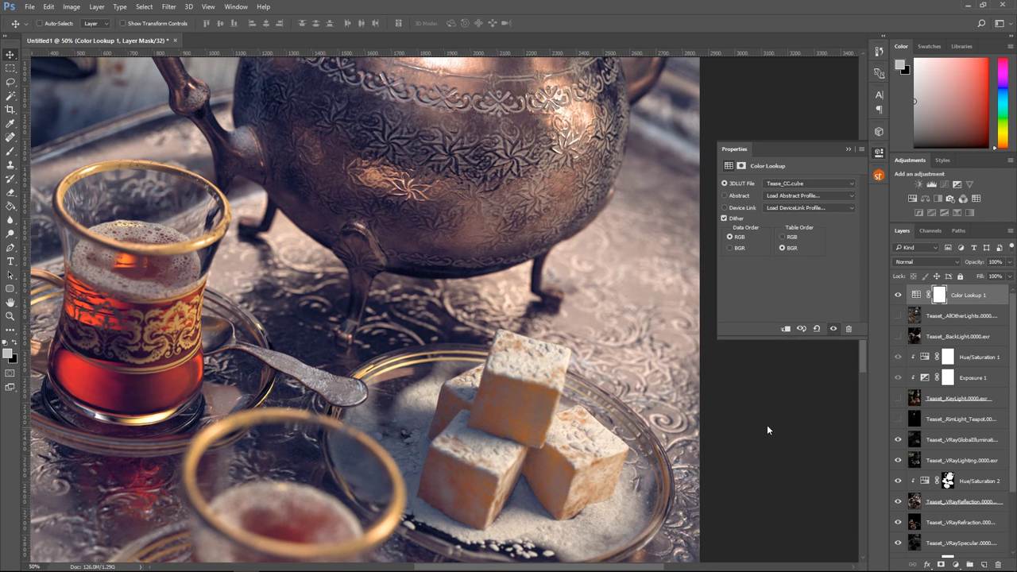